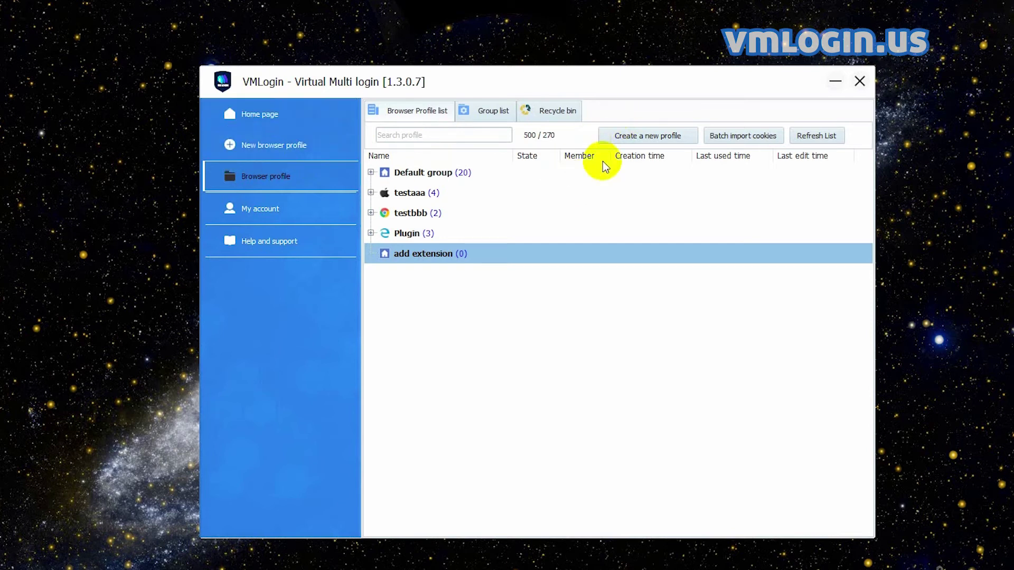
Start a new profile named 'single extension' with a Chrome user agent and show its other configurations
click(648, 142)
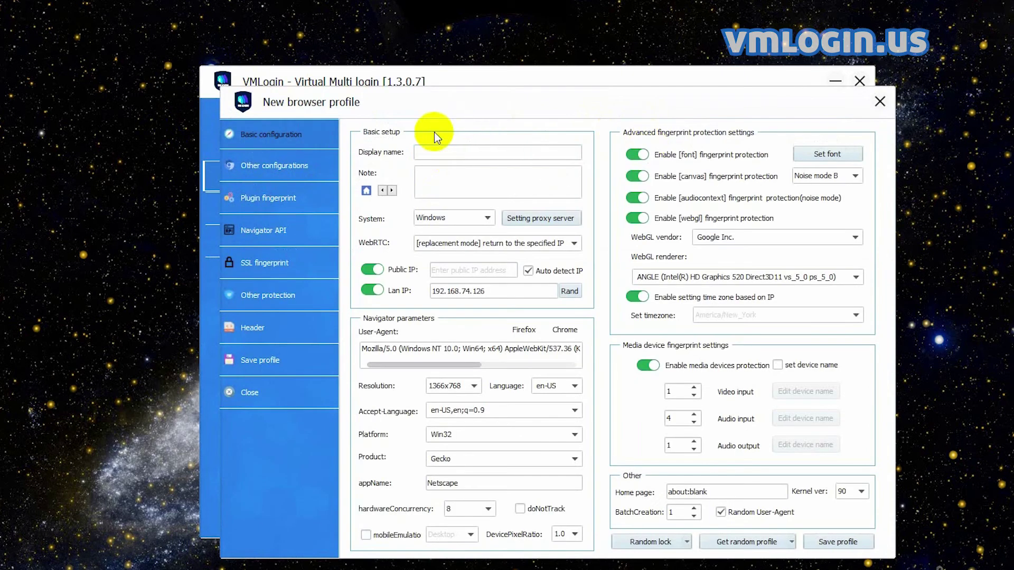
click(448, 153)
text(sin)
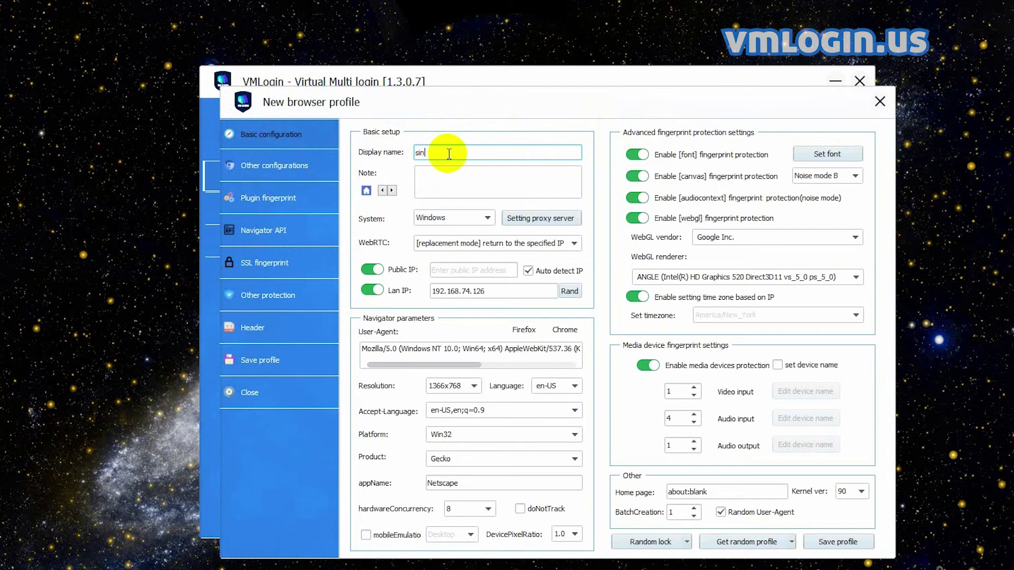
text(gle extension)
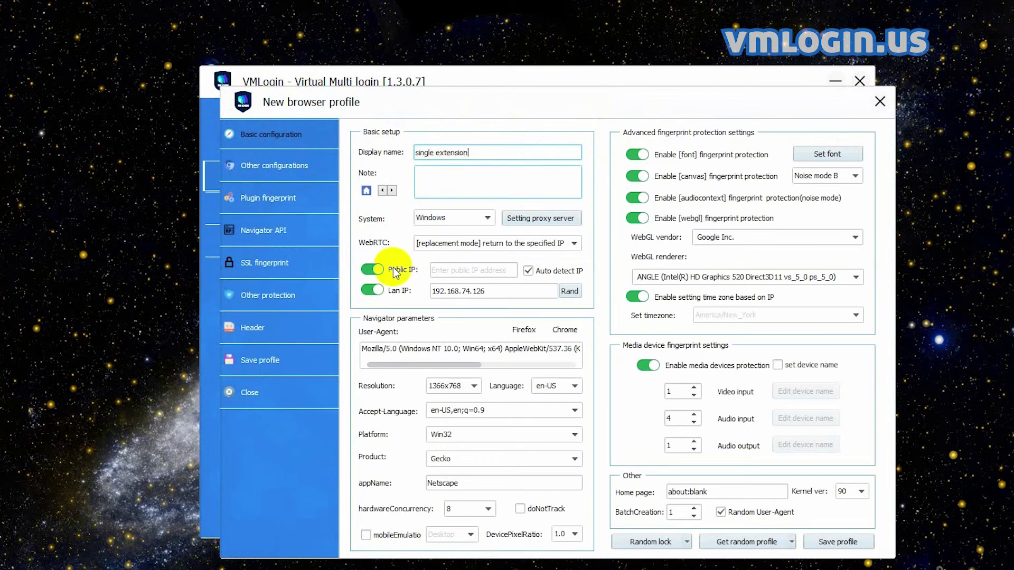
click(564, 330)
drag(459, 368, 554, 365)
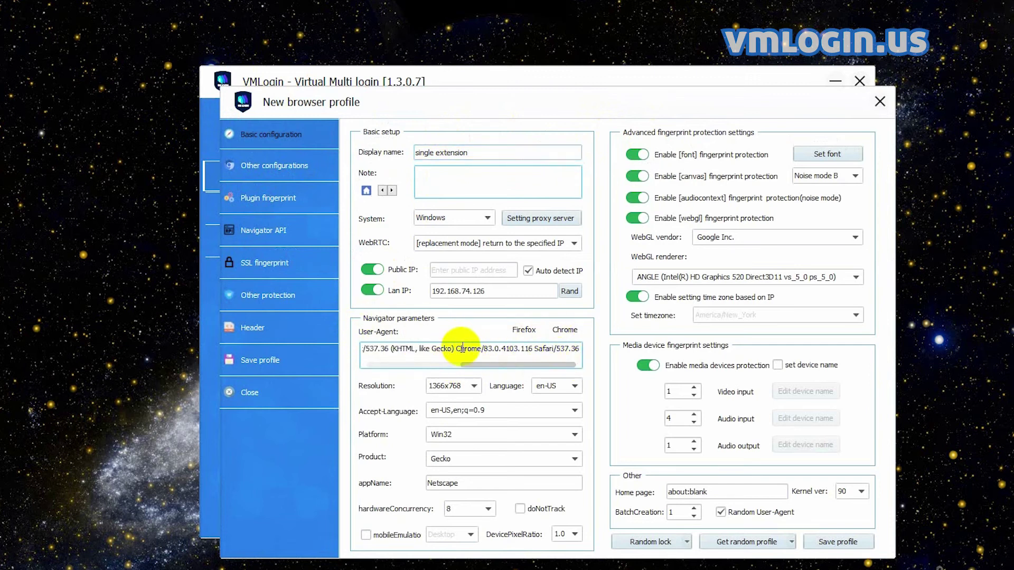
click(274, 164)
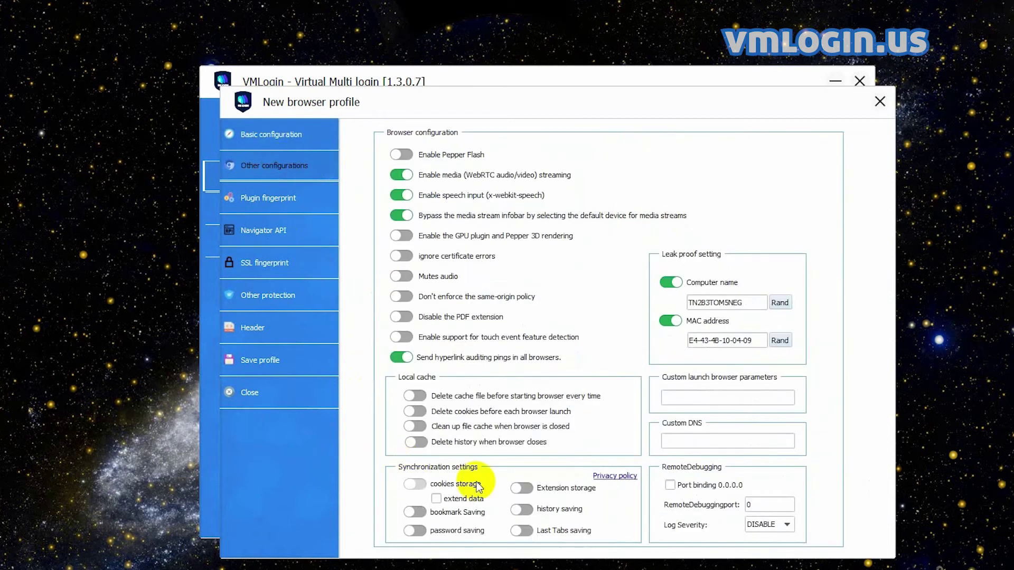
Turn on extension, cookie, bookmark, password, history and last-tabs syncing
click(522, 488)
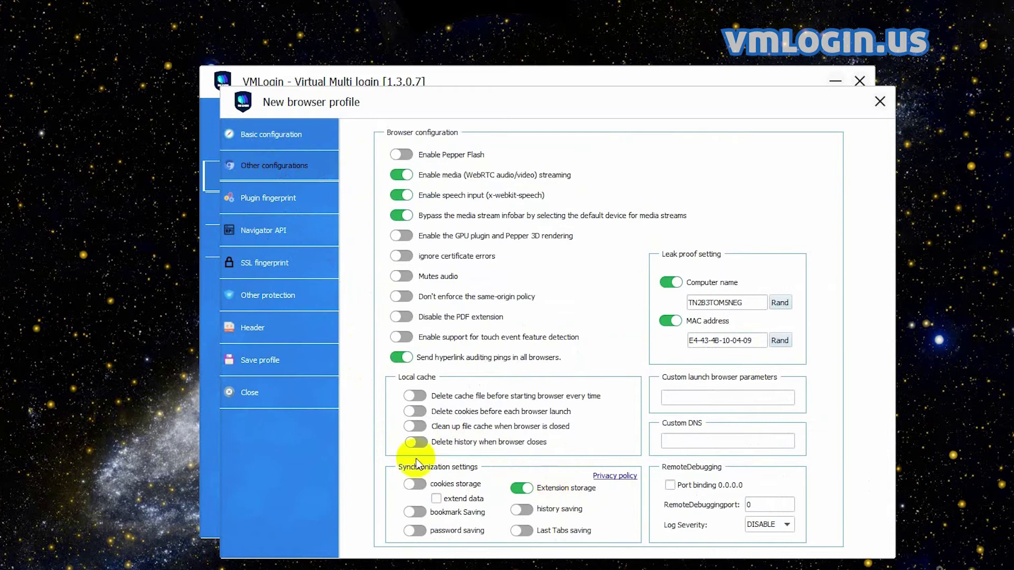
click(414, 484)
click(415, 512)
click(415, 530)
click(522, 509)
click(522, 530)
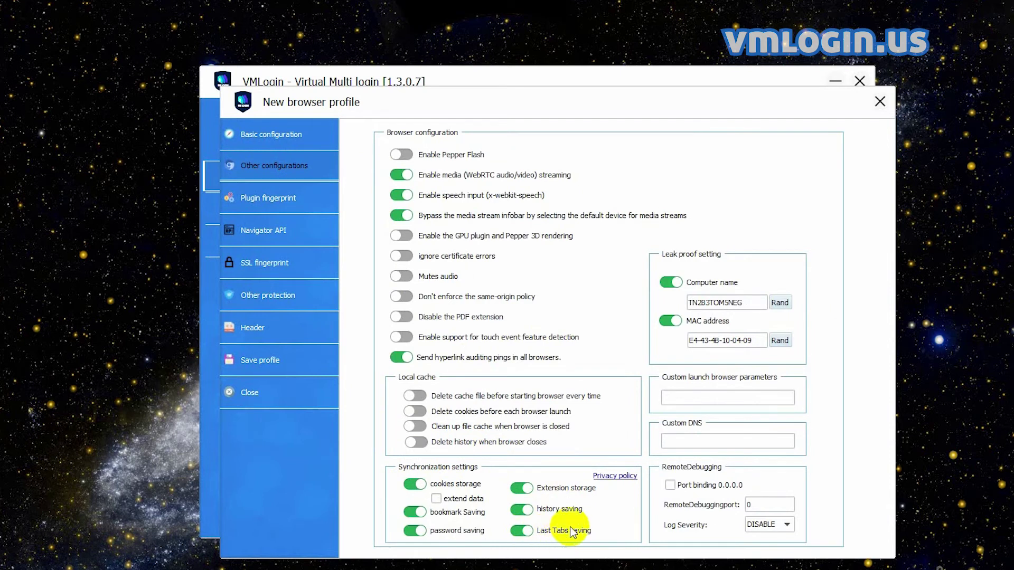
Save the single extension profile and launch its browser
click(266, 362)
click(438, 310)
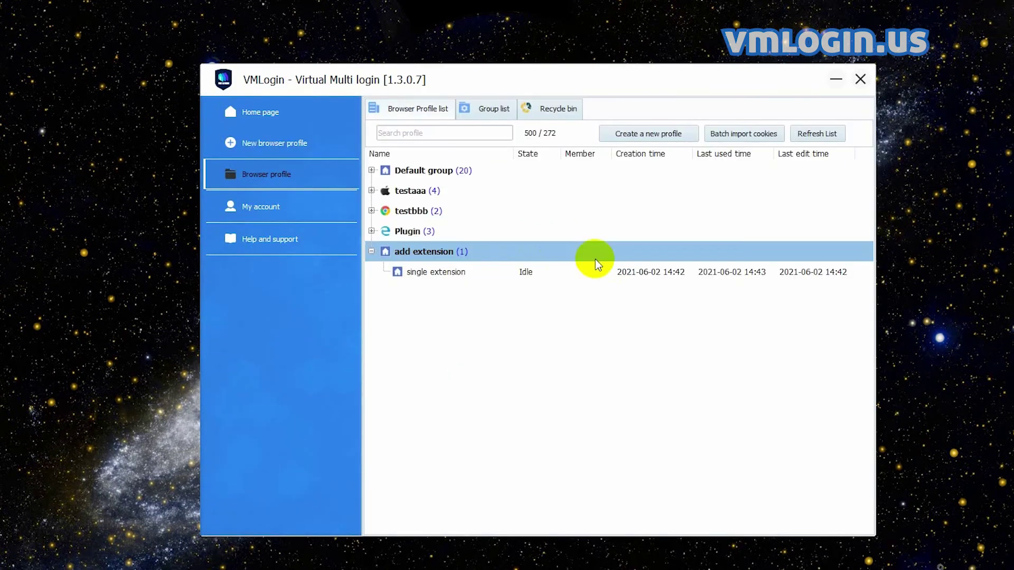
right_click(466, 274)
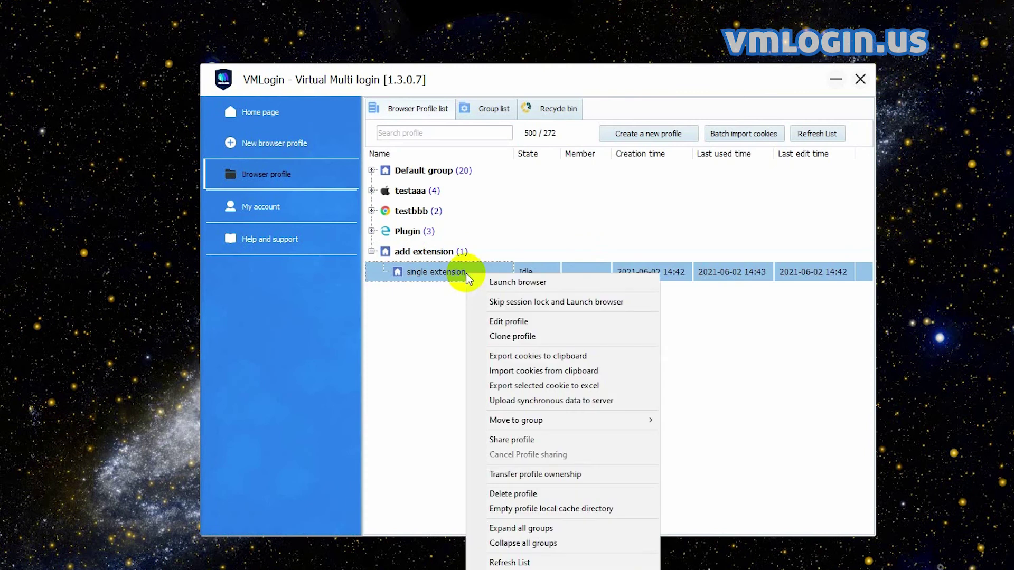
click(515, 286)
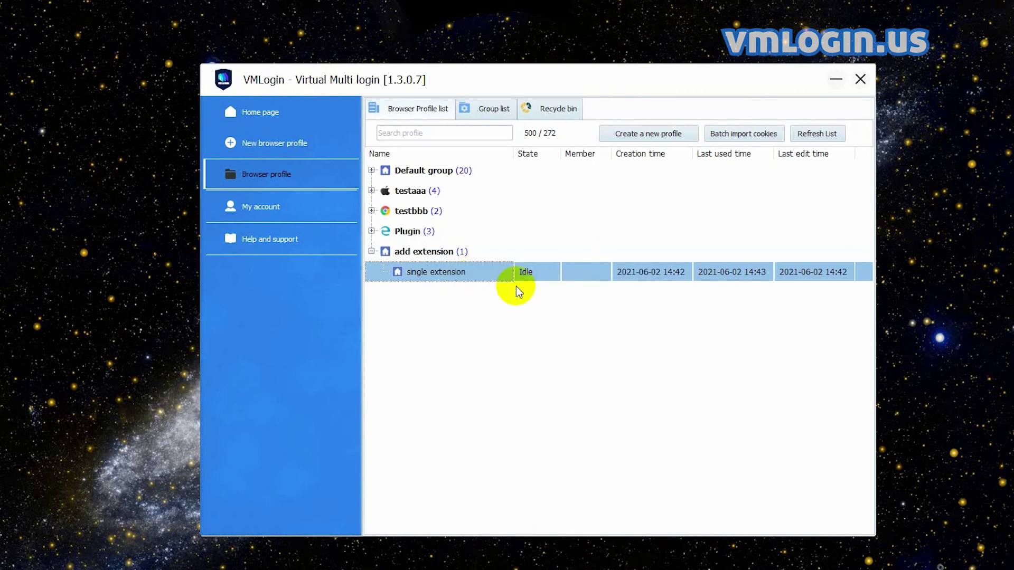
click(438, 62)
Search the web for 'chrome web store' and open the Chrome Web Store result
text(ch)
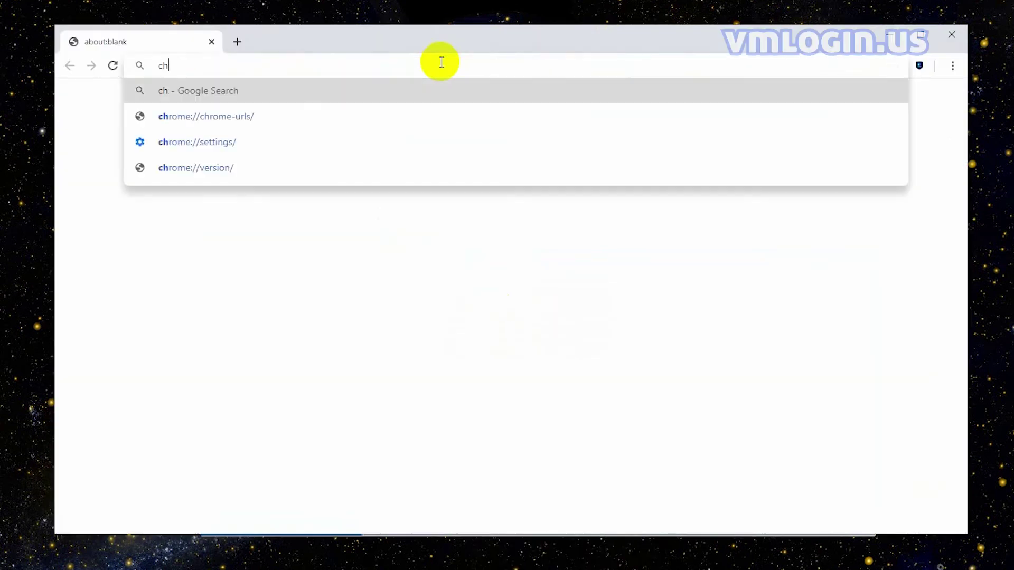
text(rome web store)
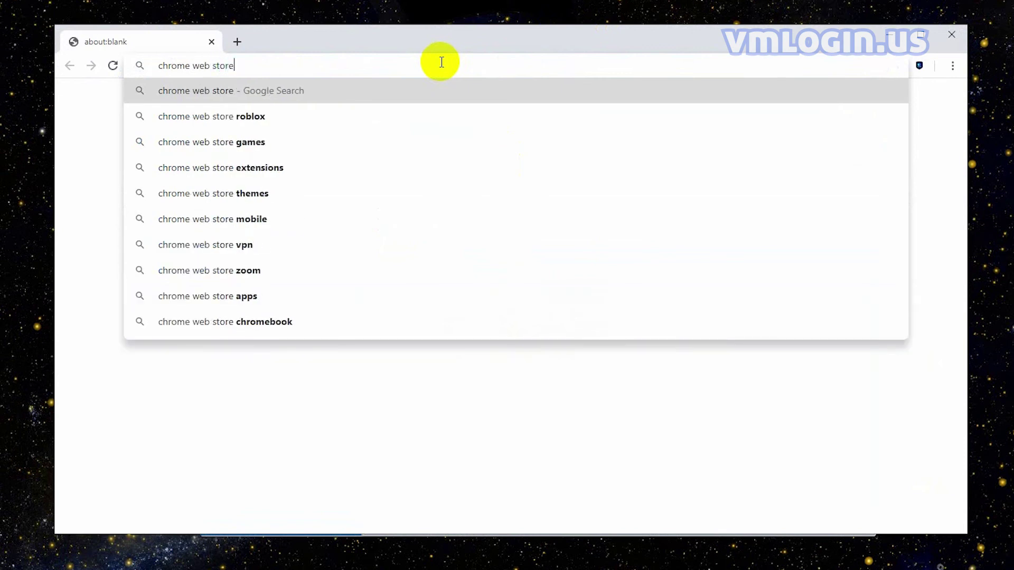
key(Return)
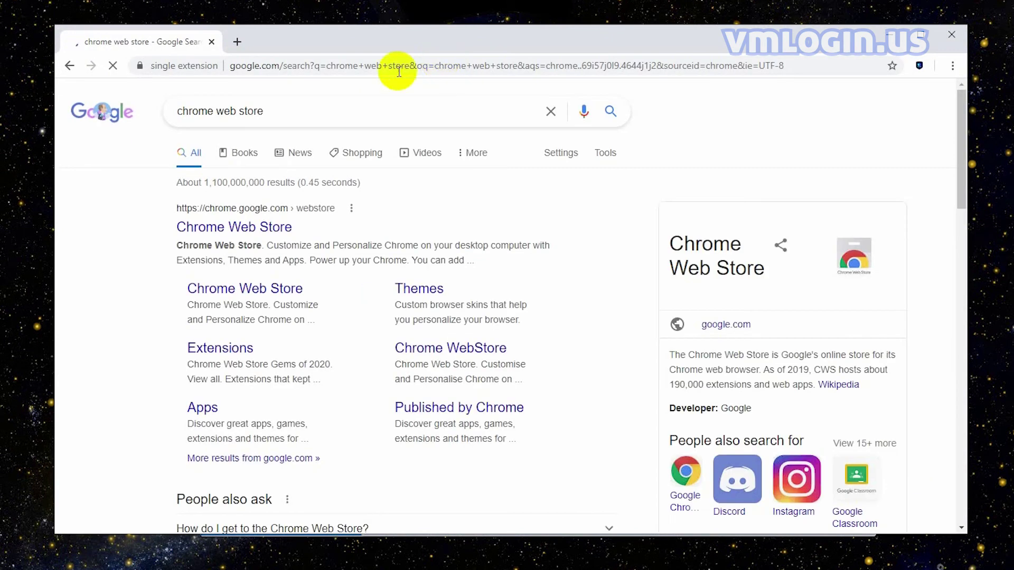
click(232, 228)
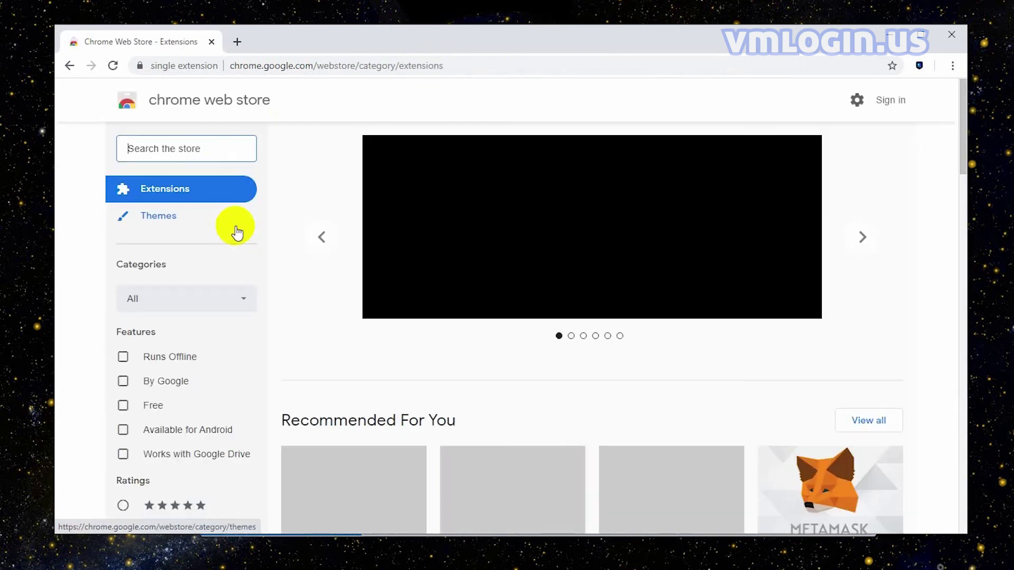
Search the store for 'cookie editor' and open the Cookie-Editor extension page
click(198, 145)
text(c)
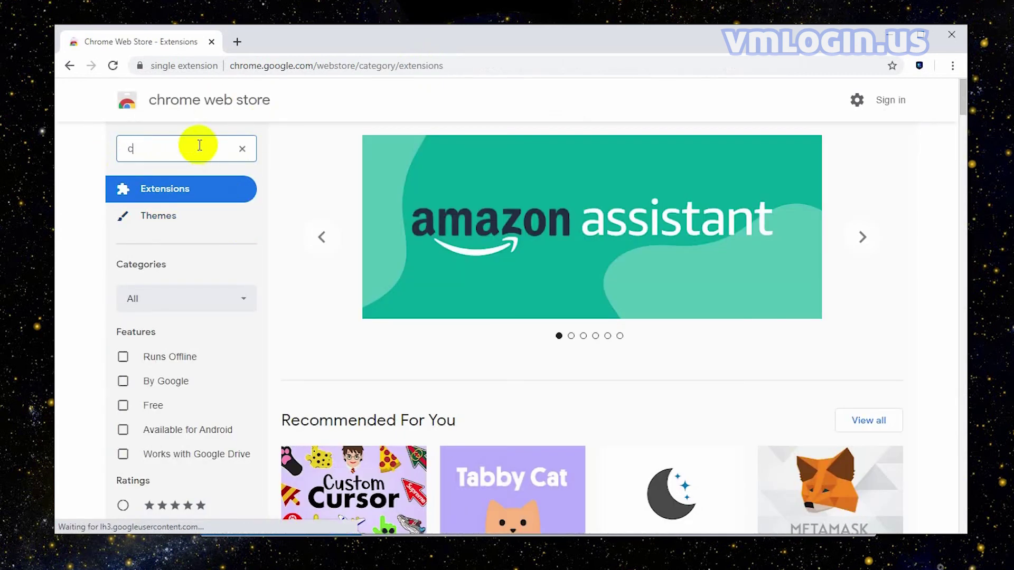
text(ookie editor)
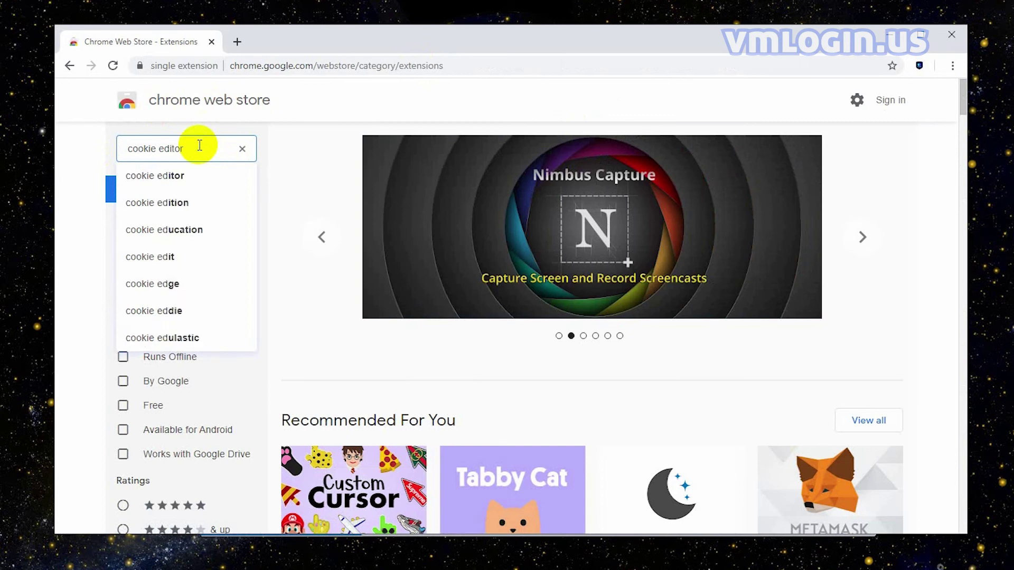
key(Return)
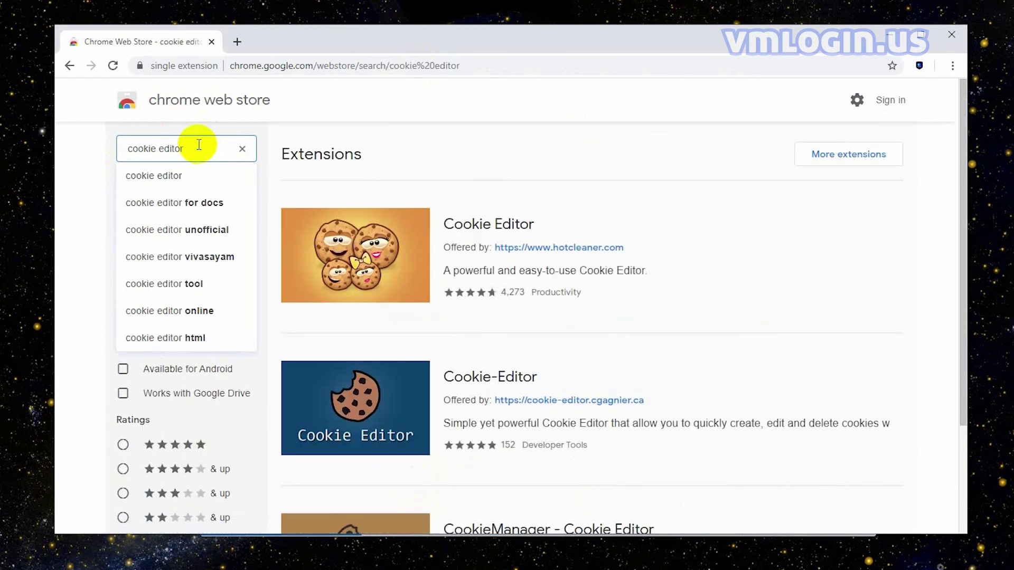
scroll(554, 210, down, 1)
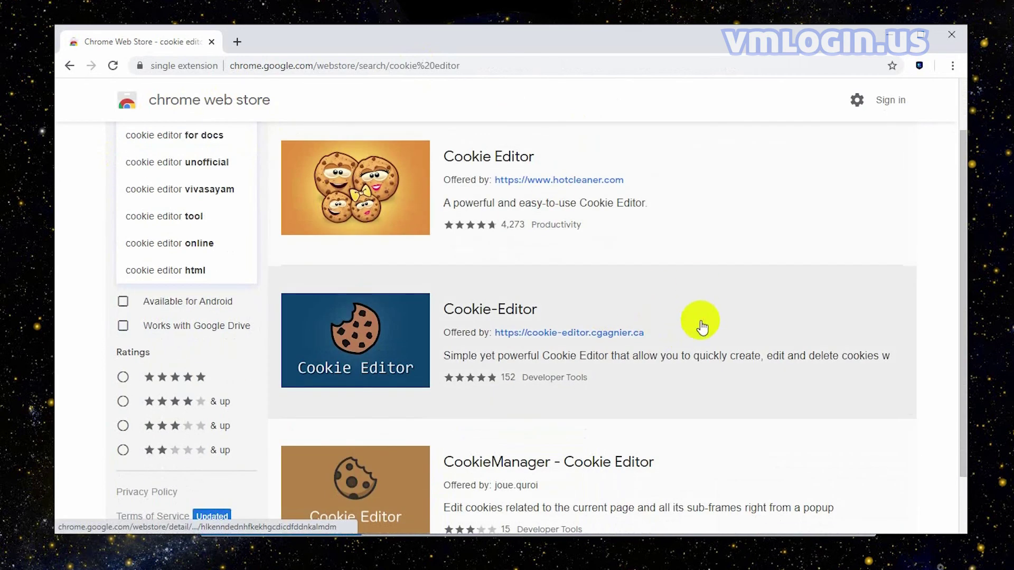
click(701, 323)
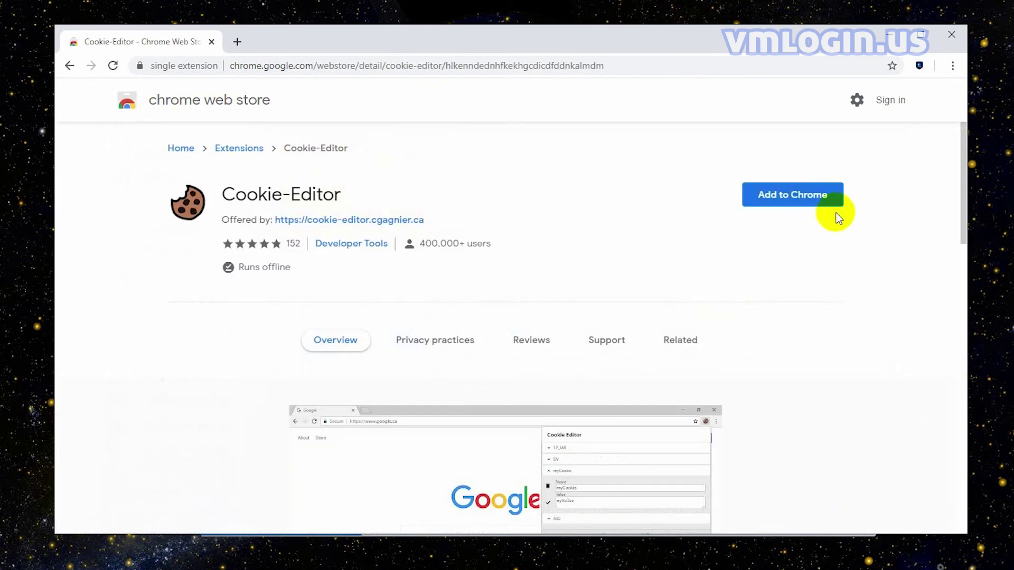
Add Cookie-Editor to Chrome, dismiss the notice, and close the browser
click(785, 208)
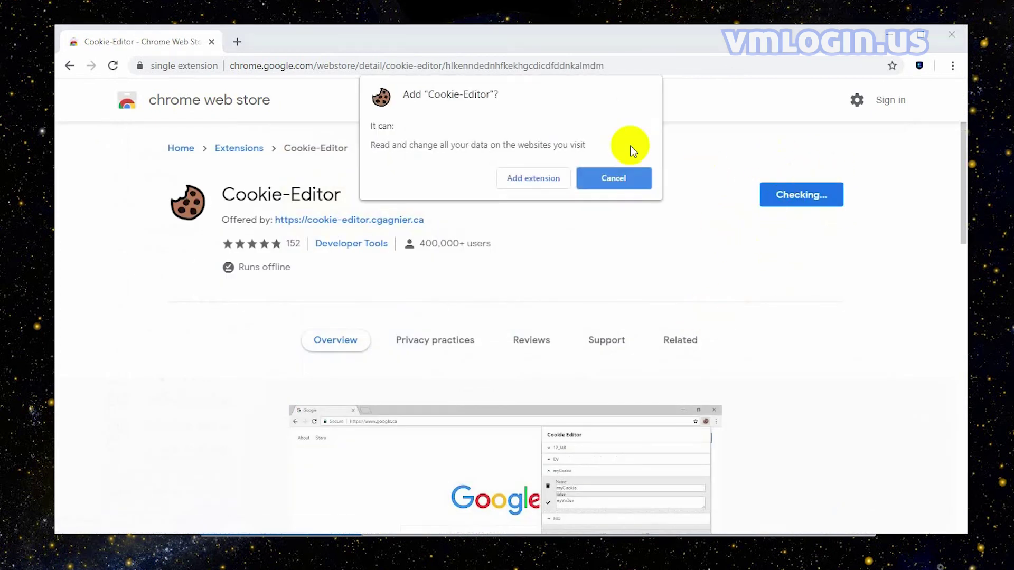
click(542, 182)
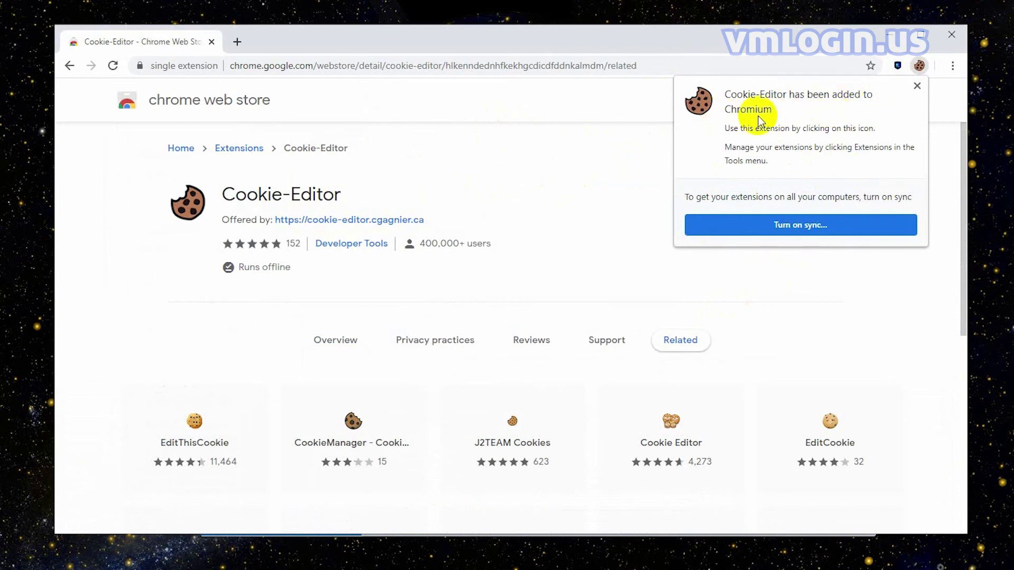
click(917, 81)
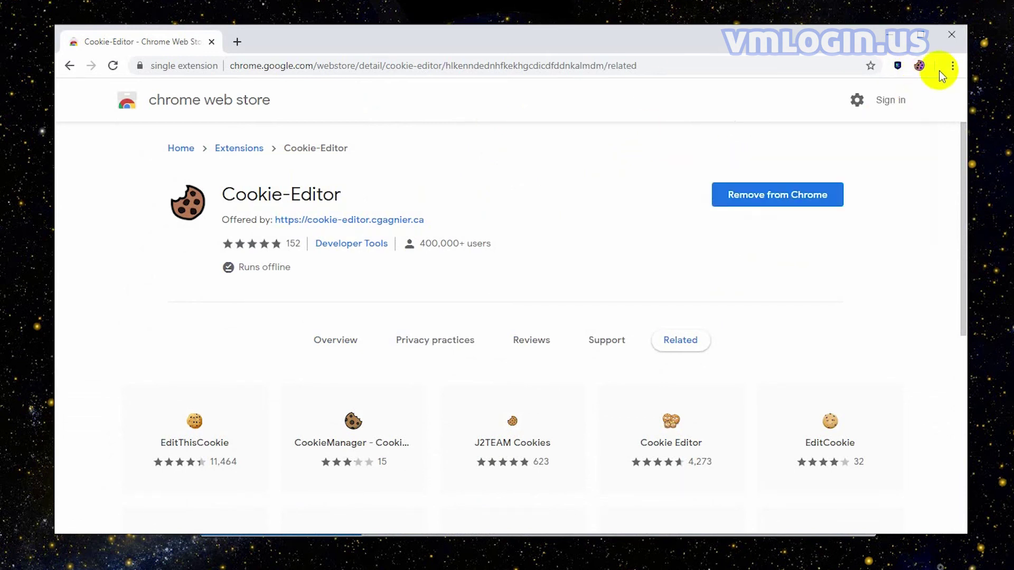
click(953, 38)
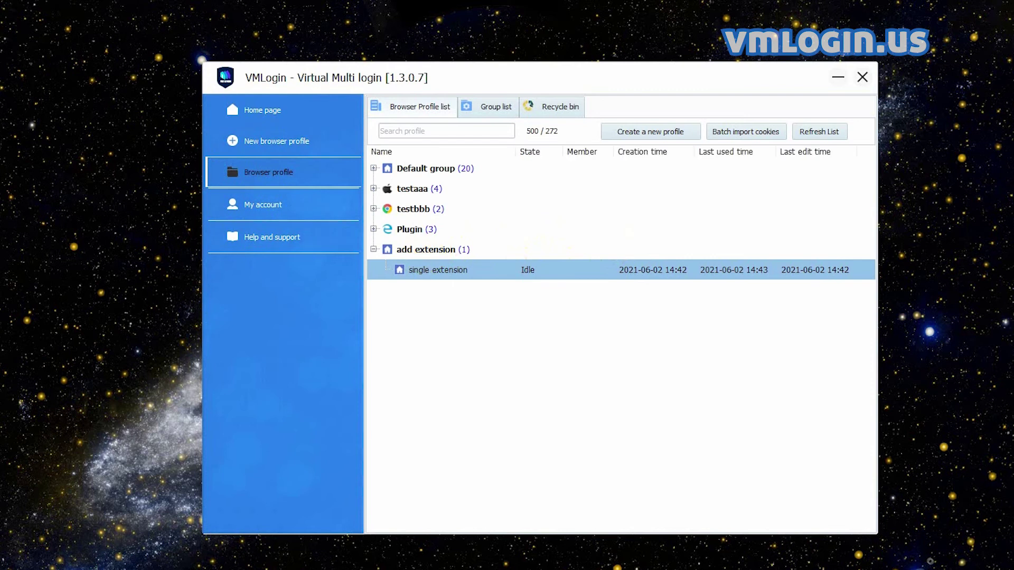
click(241, 244)
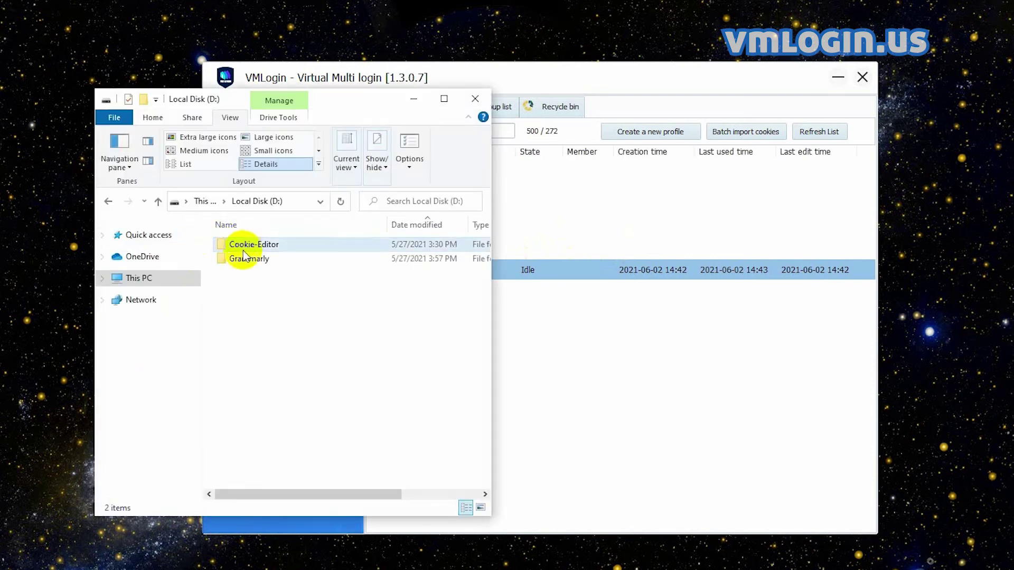
click(242, 288)
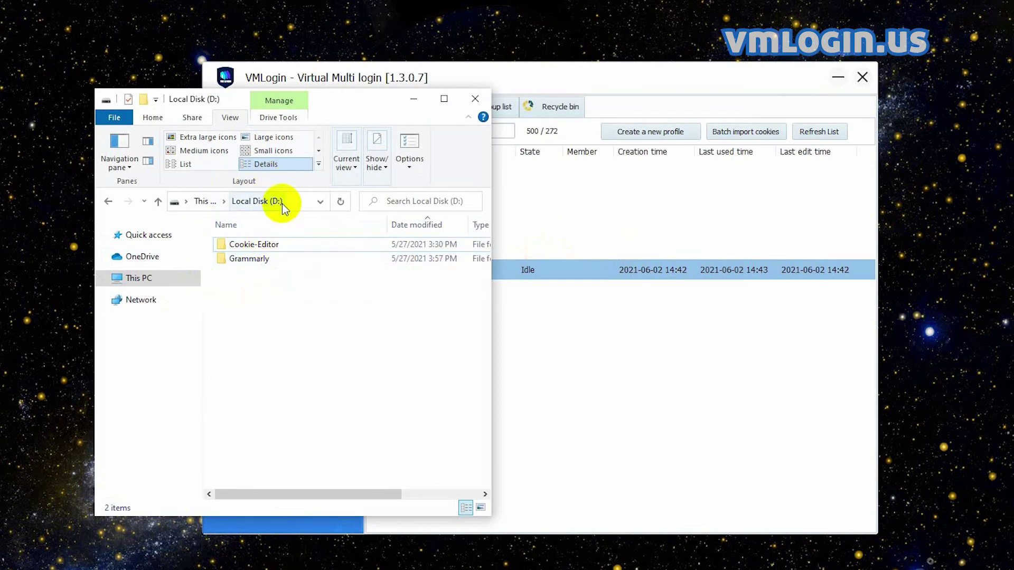
click(413, 99)
click(291, 174)
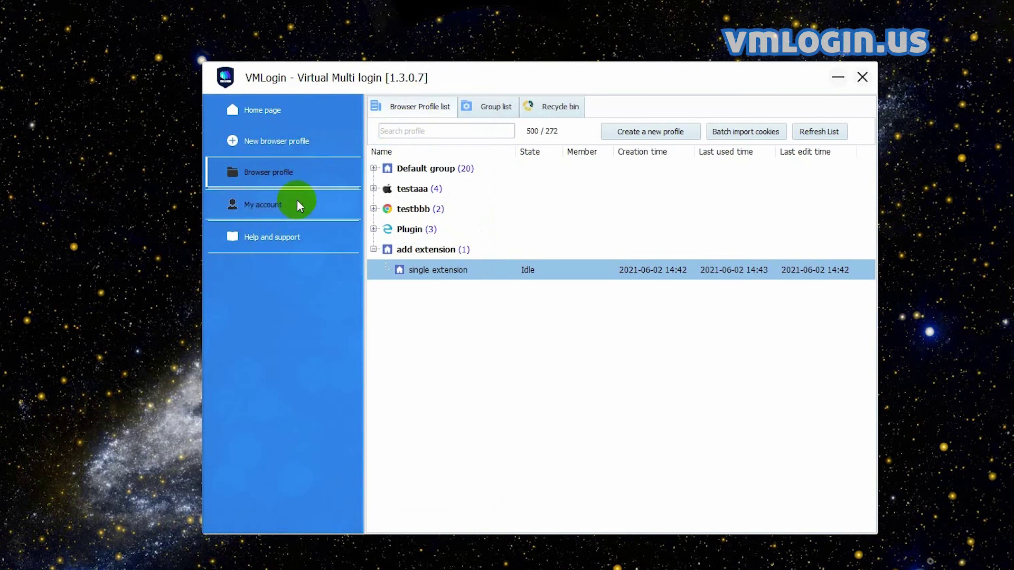
Save --load-extension="D:\Cookie-Editor,D:\Grammarly" as the custom launch parameter in account preferences
click(253, 201)
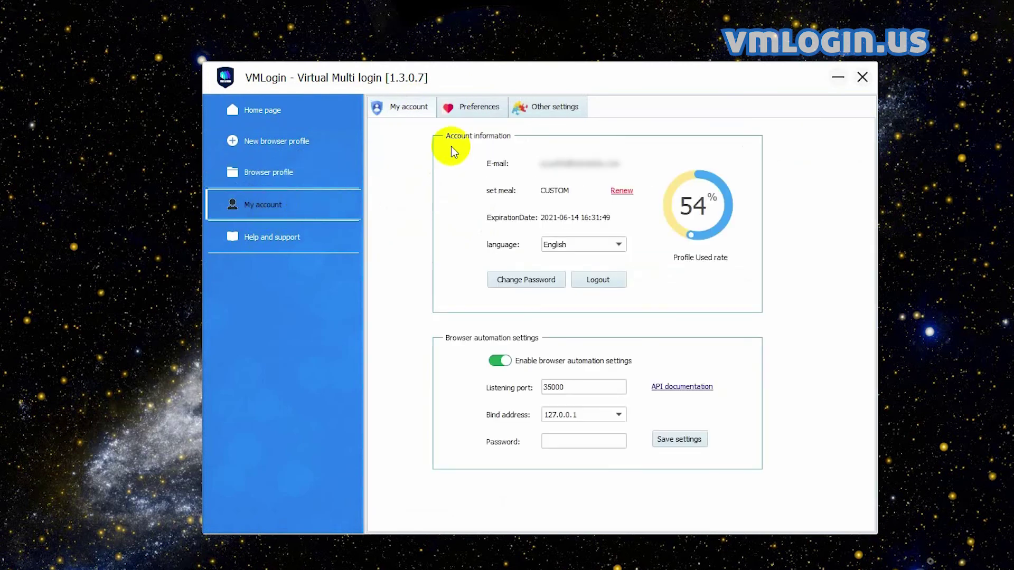
click(460, 110)
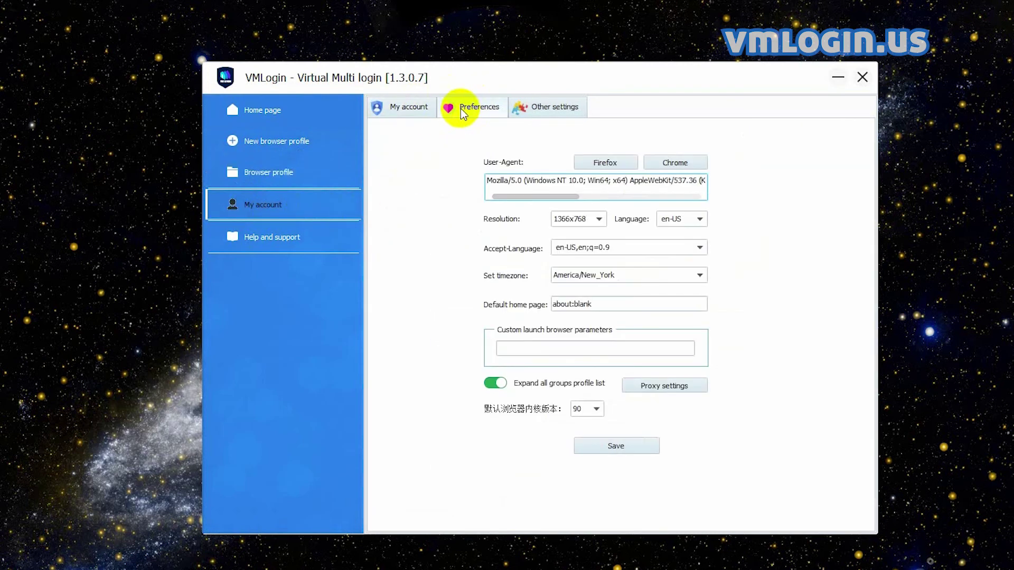
click(550, 351)
text(--load-extension="D:\Cookie-Editor,D:\Grammarly")
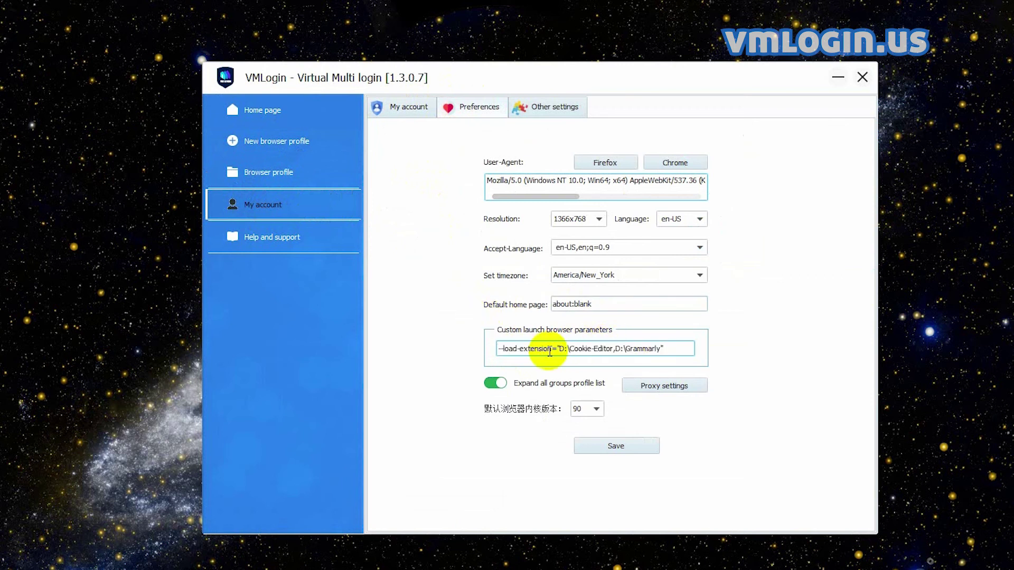
mouse_move(559, 349)
mouse_down()
mouse_move(669, 349)
mouse_move(558, 347)
mouse_up()
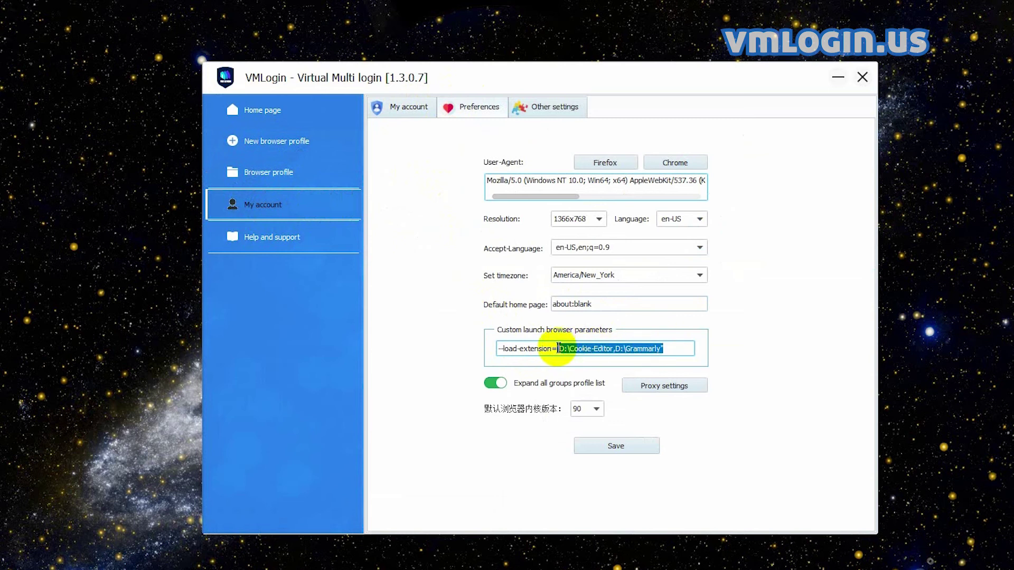
click(671, 348)
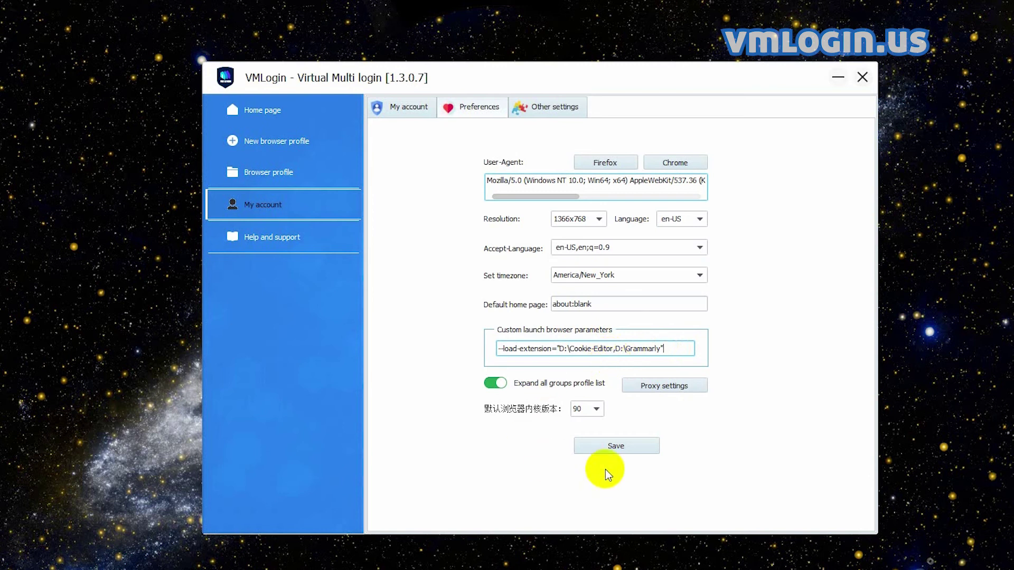
click(621, 448)
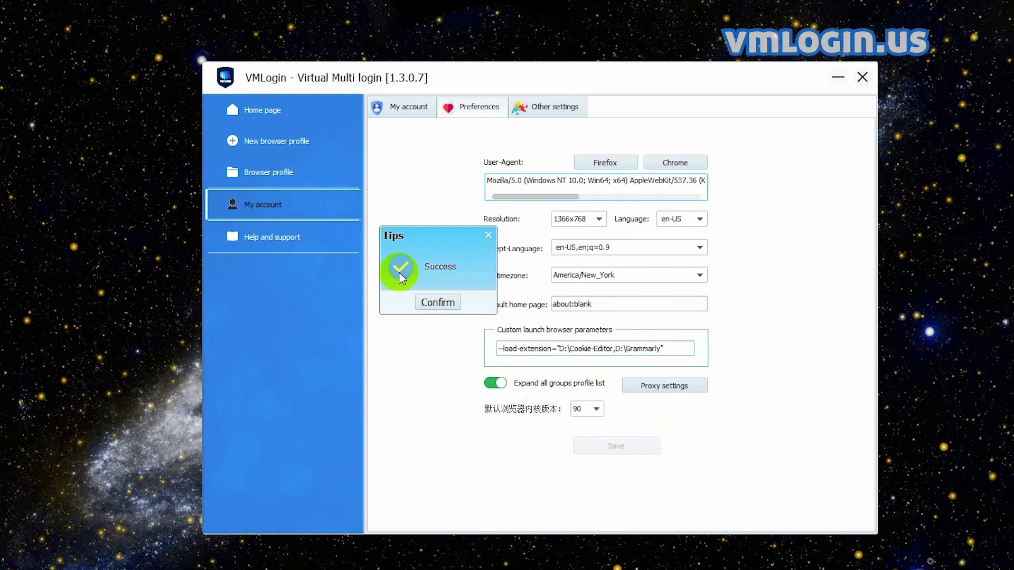
click(438, 304)
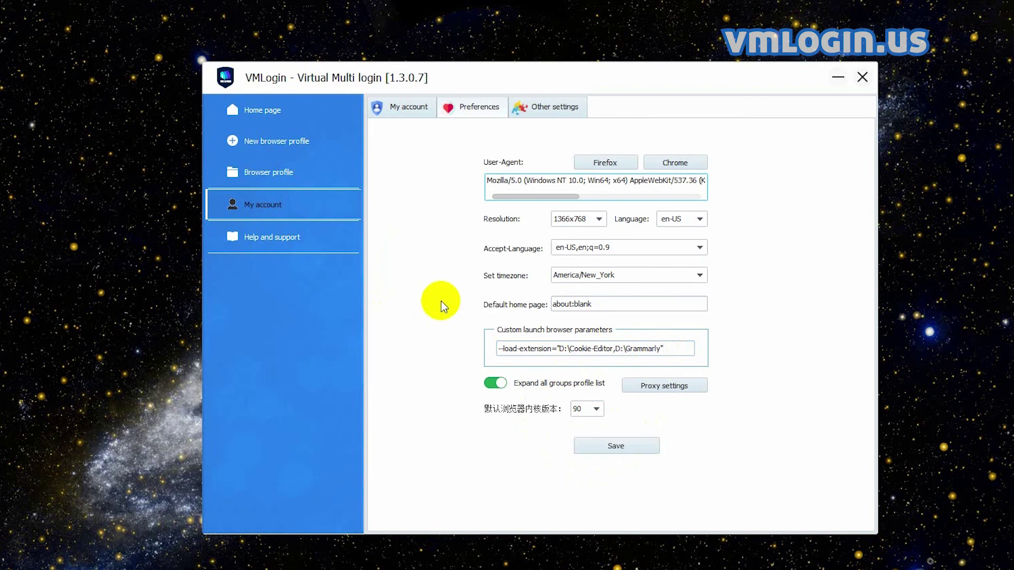
Start a new browser profile with display name 'multiple extension'
click(262, 147)
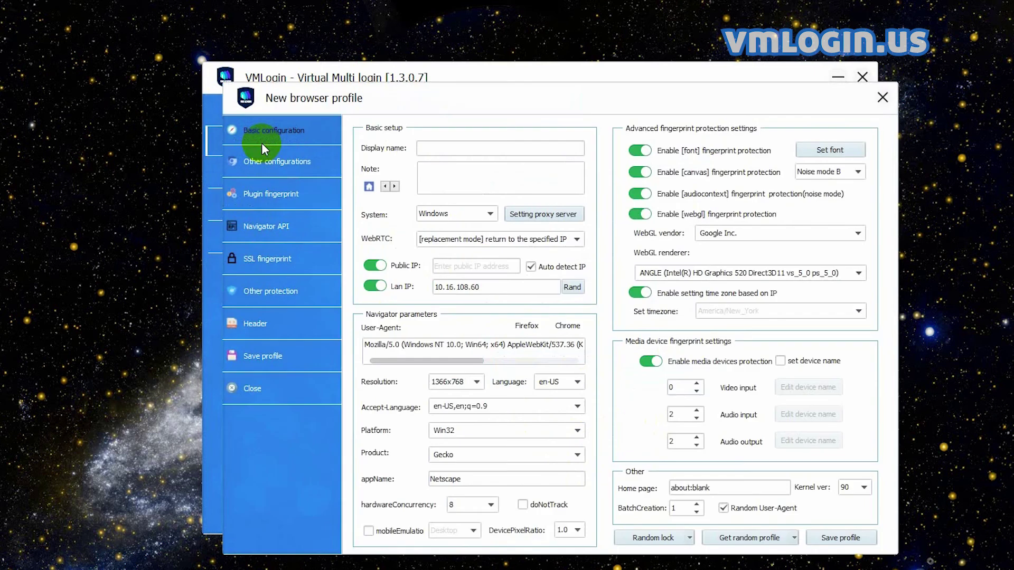
click(456, 146)
text(multiple extension)
drag(449, 364, 552, 361)
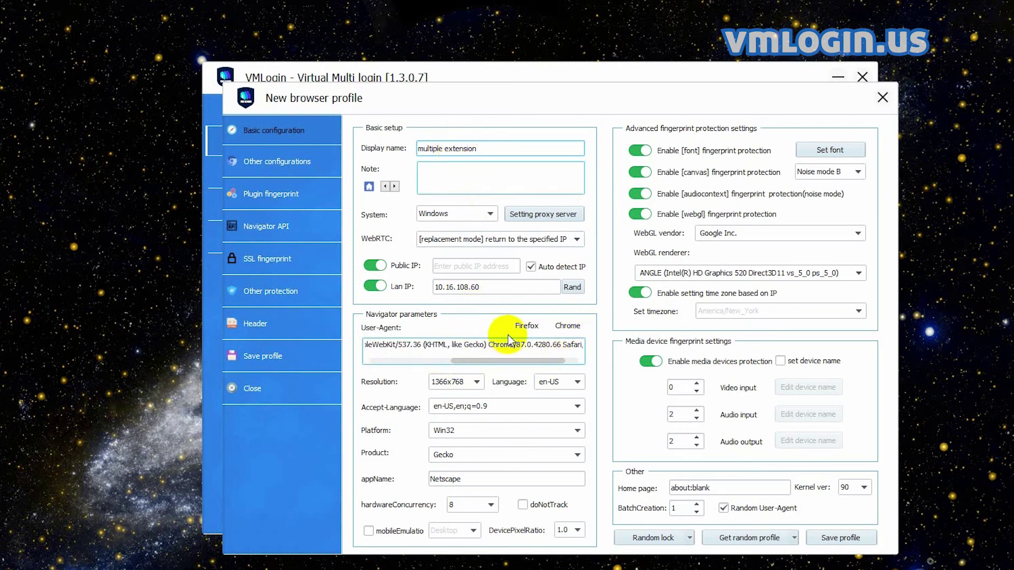
Turn on all six synchronization options and save the profile
click(298, 164)
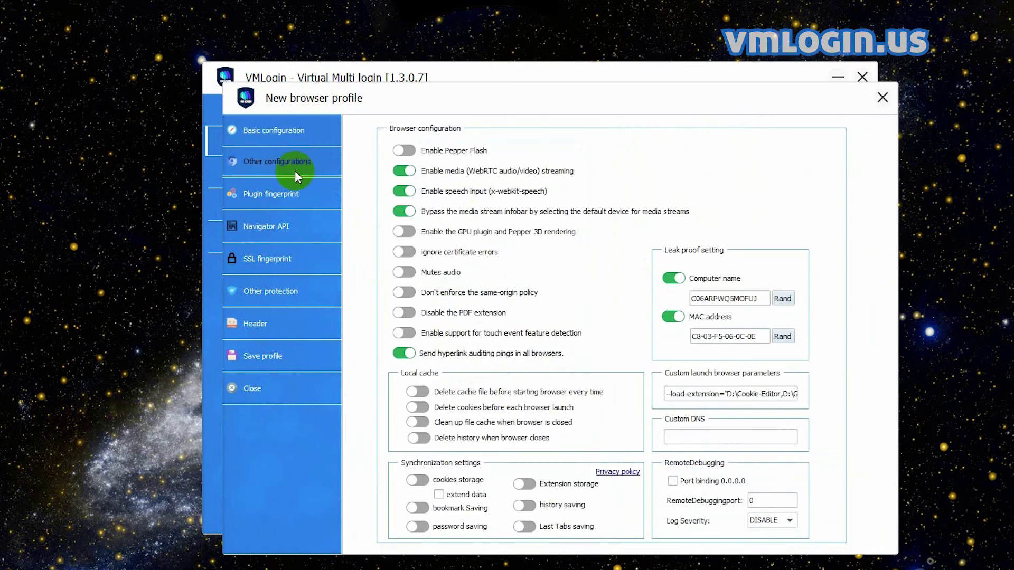
click(416, 481)
click(418, 508)
click(417, 526)
click(522, 484)
click(524, 506)
click(523, 526)
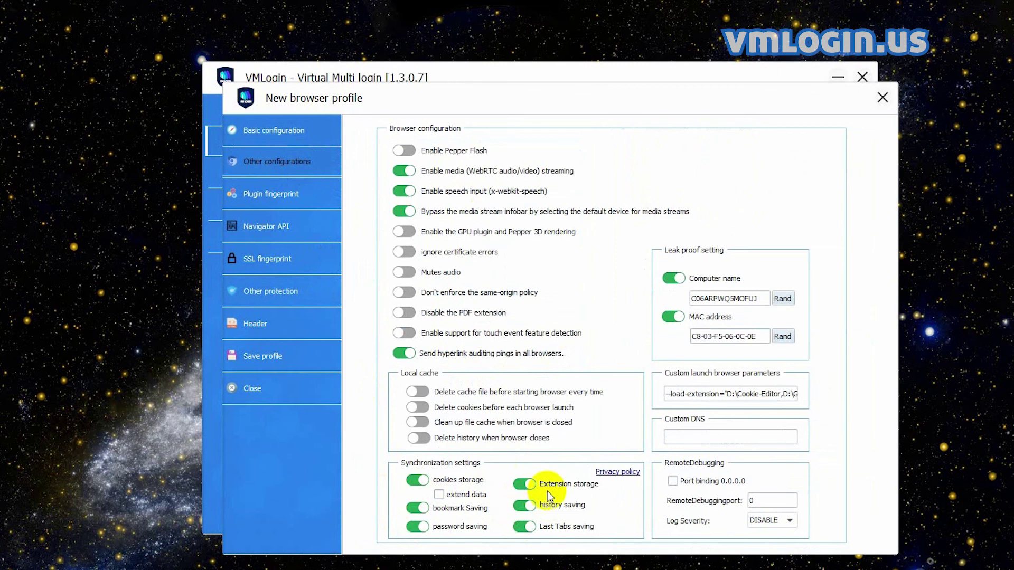
click(276, 353)
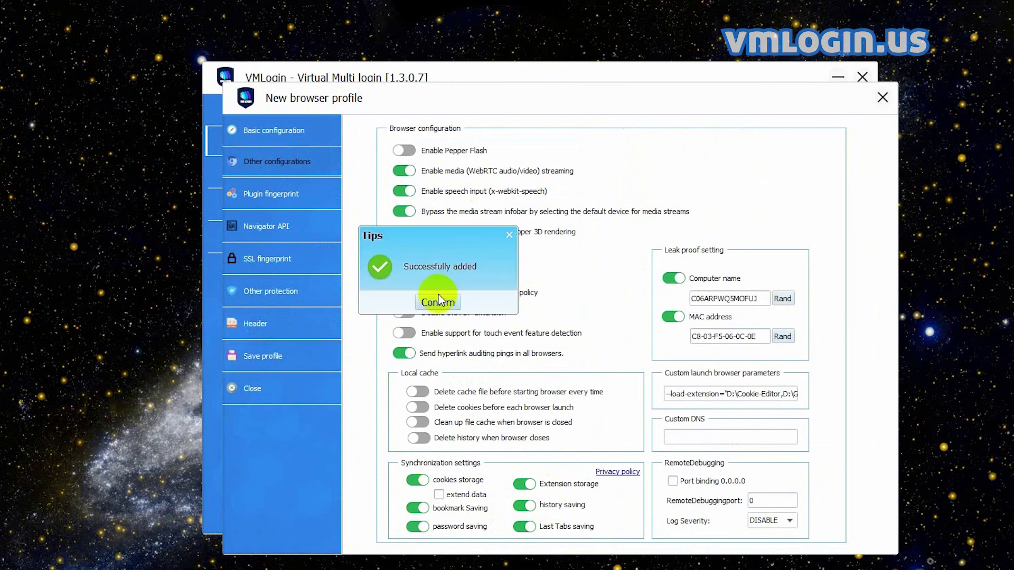
click(438, 301)
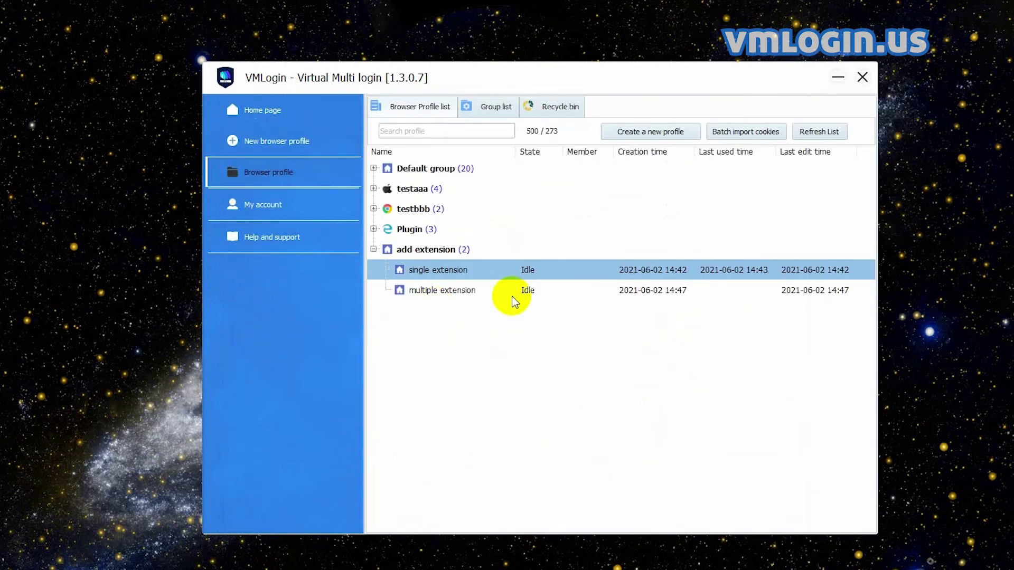
Launch the 'multiple extension' browser to check its extension icons, then close it
click(515, 301)
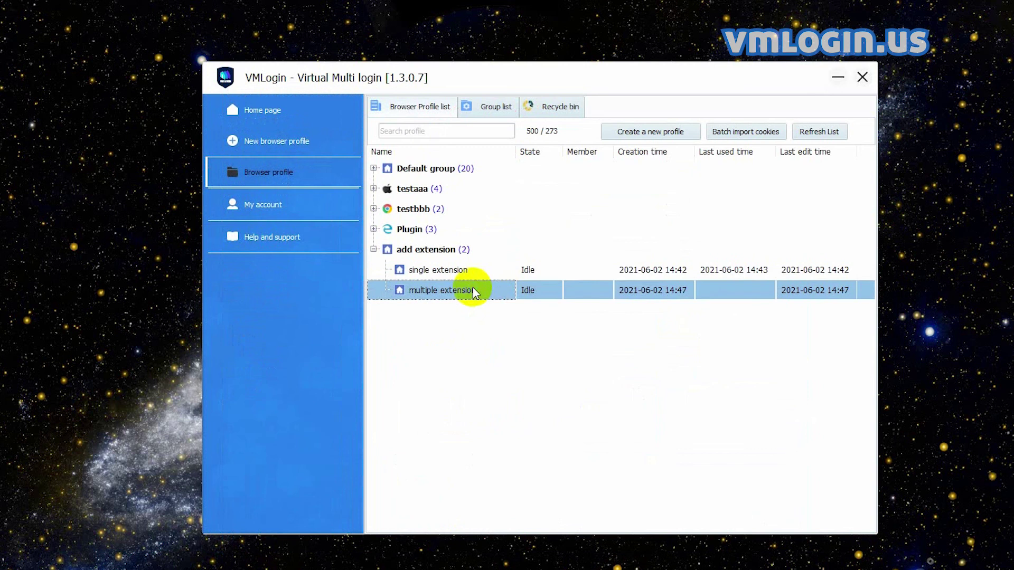
right_click(473, 288)
click(510, 297)
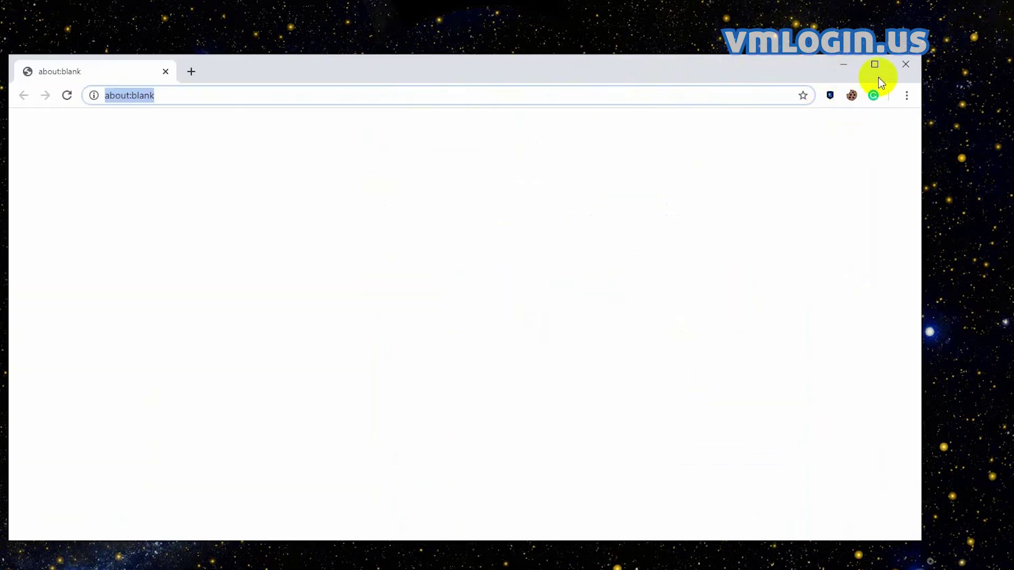
click(904, 65)
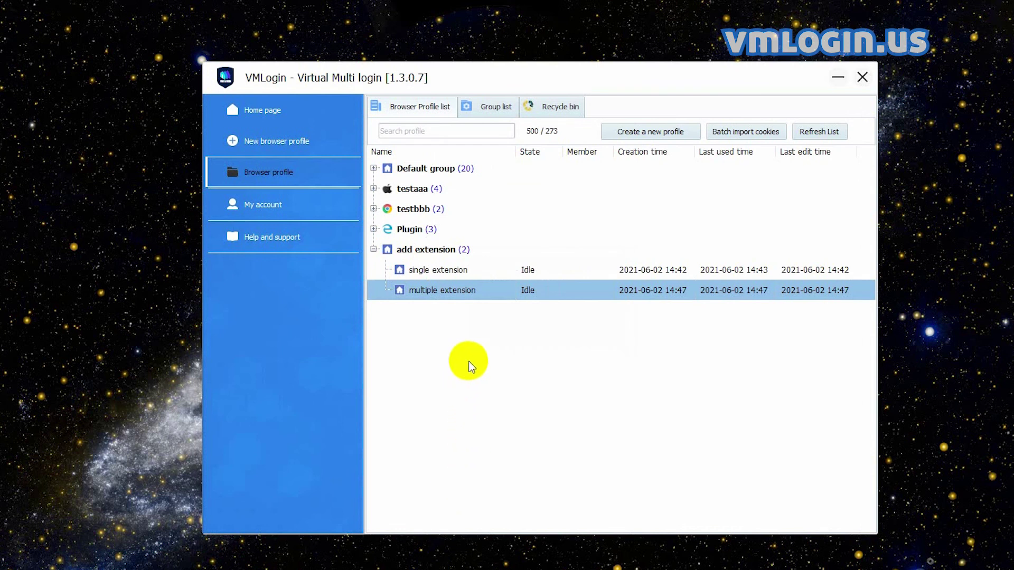
click(528, 249)
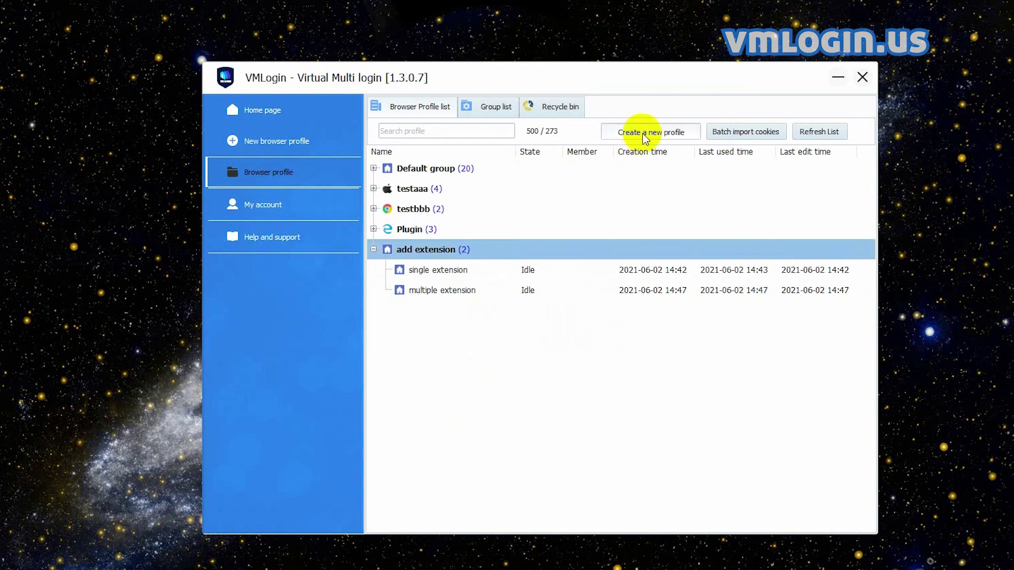
Save a profile named 'no extensions added' with its custom launch parameters cleared
click(645, 135)
text(no extensions added)
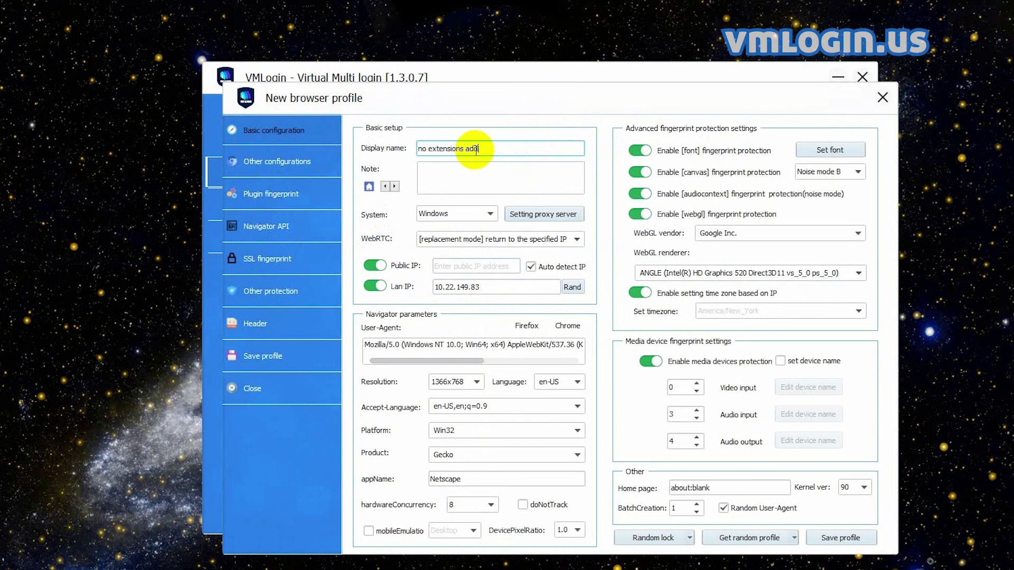
click(289, 160)
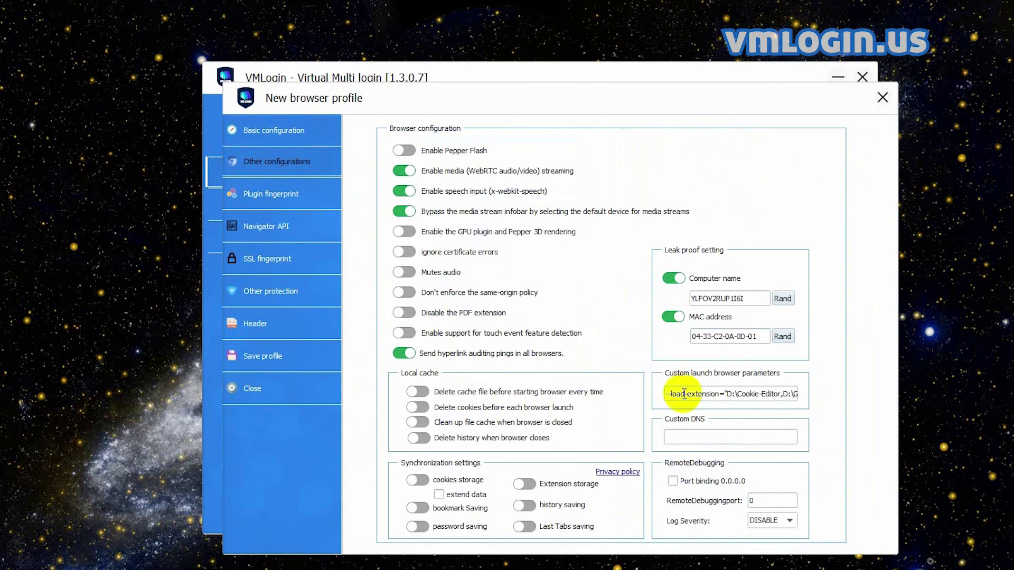
click(670, 393)
drag(670, 393, 818, 394)
key(BackSpace)
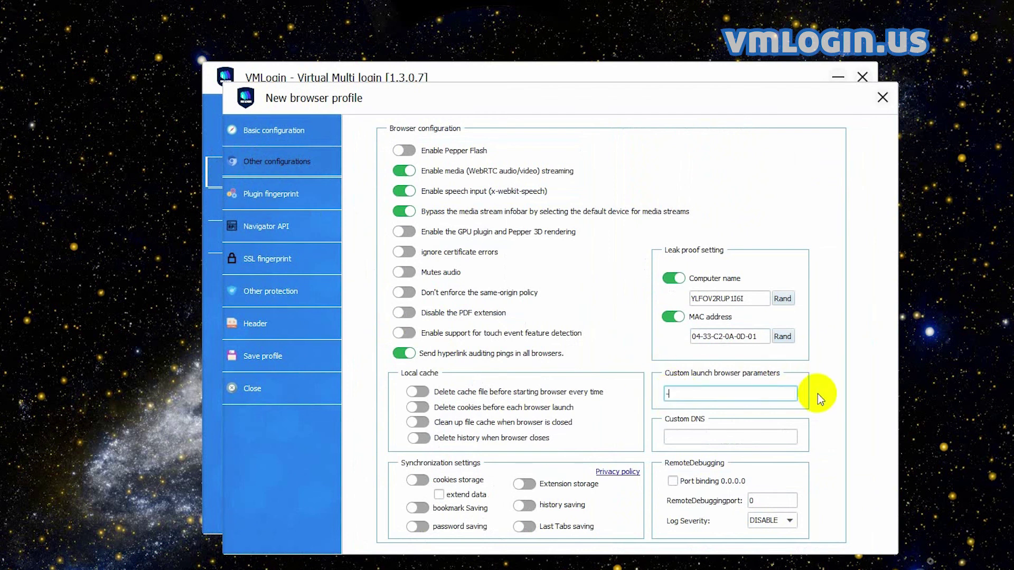
click(294, 370)
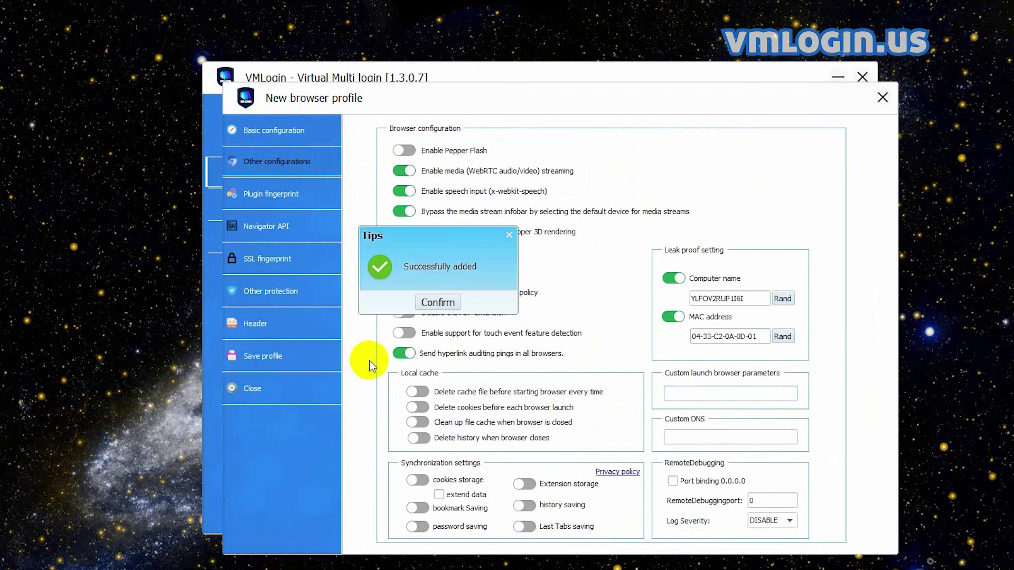
click(438, 302)
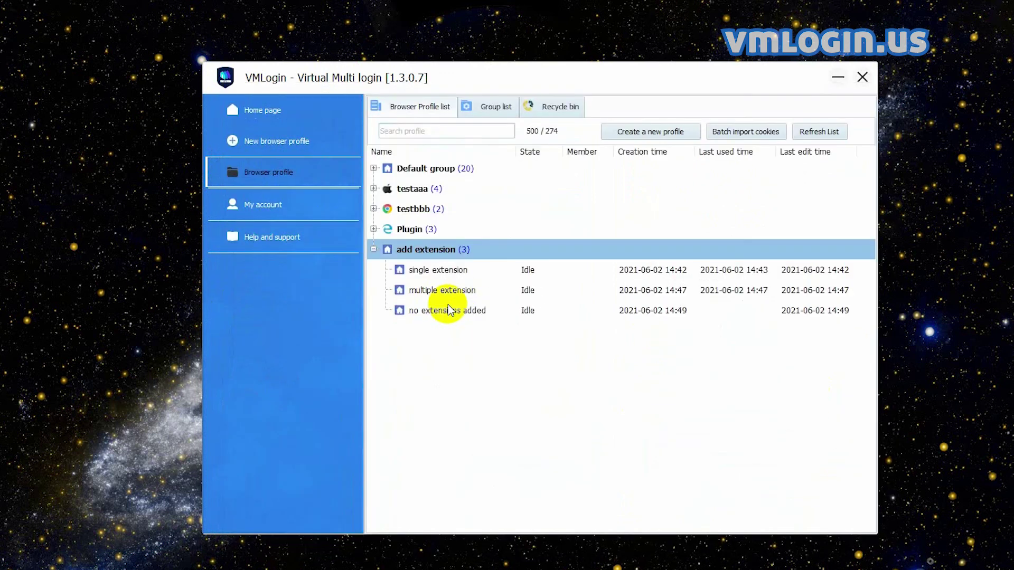
click(465, 320)
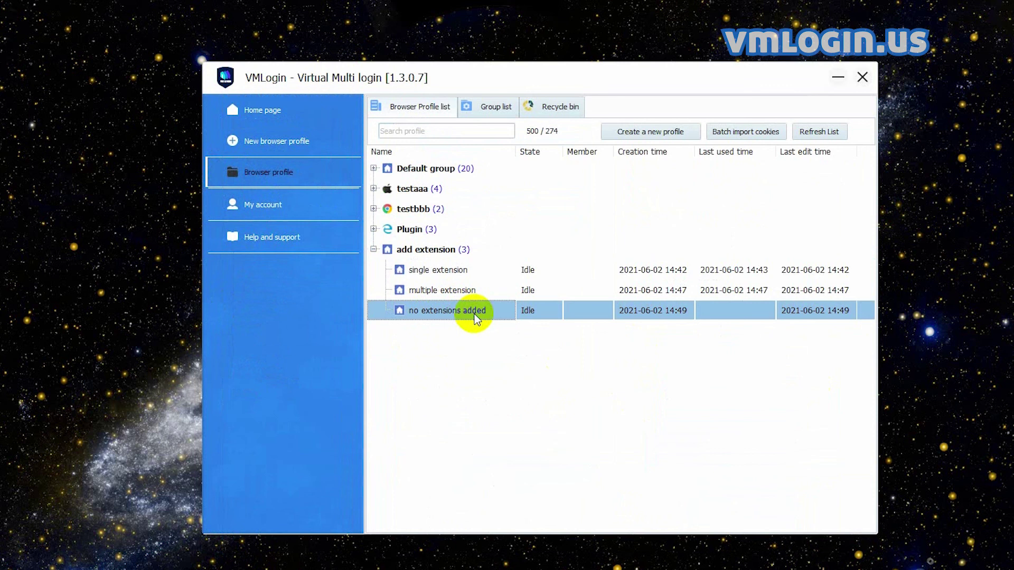
Launch the 'no extensions added' browser and close it again
right_click(474, 317)
click(515, 323)
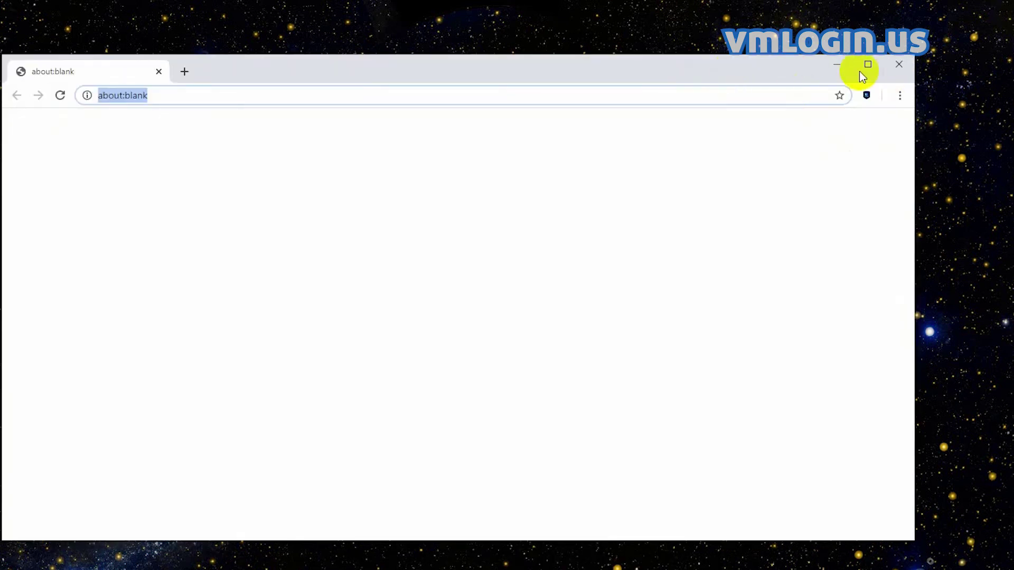
click(898, 64)
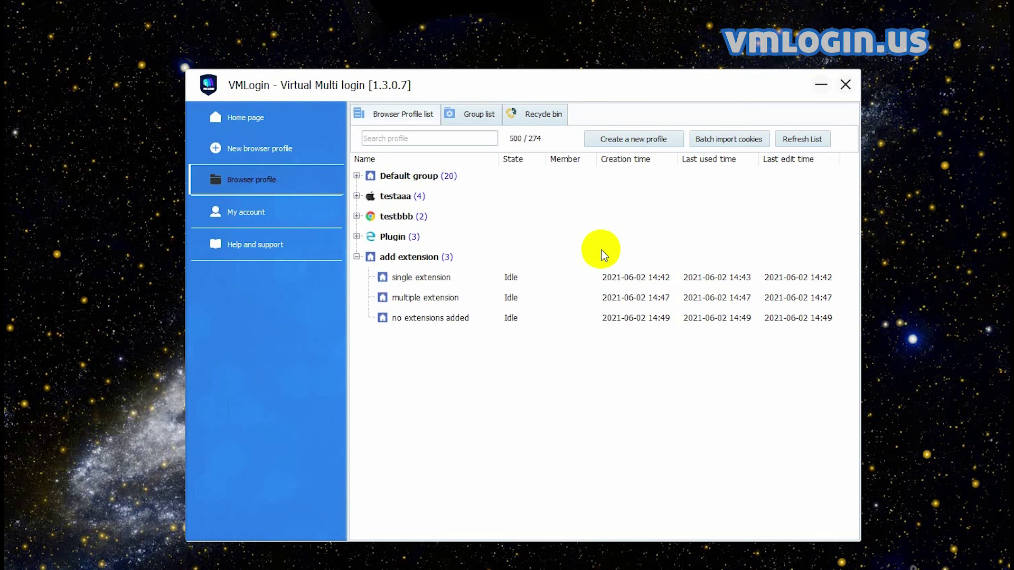
Launch and close the TEST profile under testaaa, then open it for editing
click(357, 196)
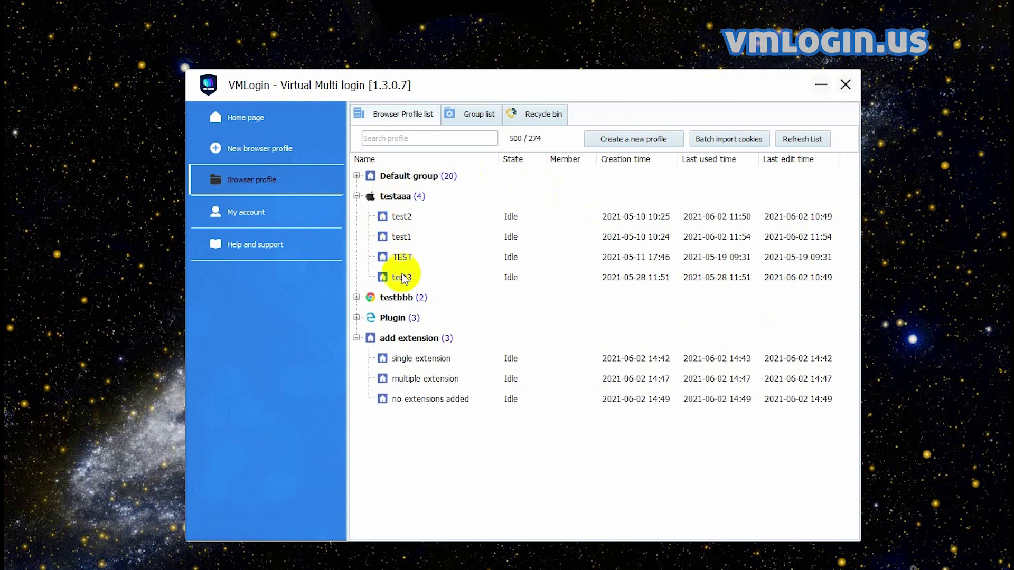
click(422, 260)
right_click(422, 265)
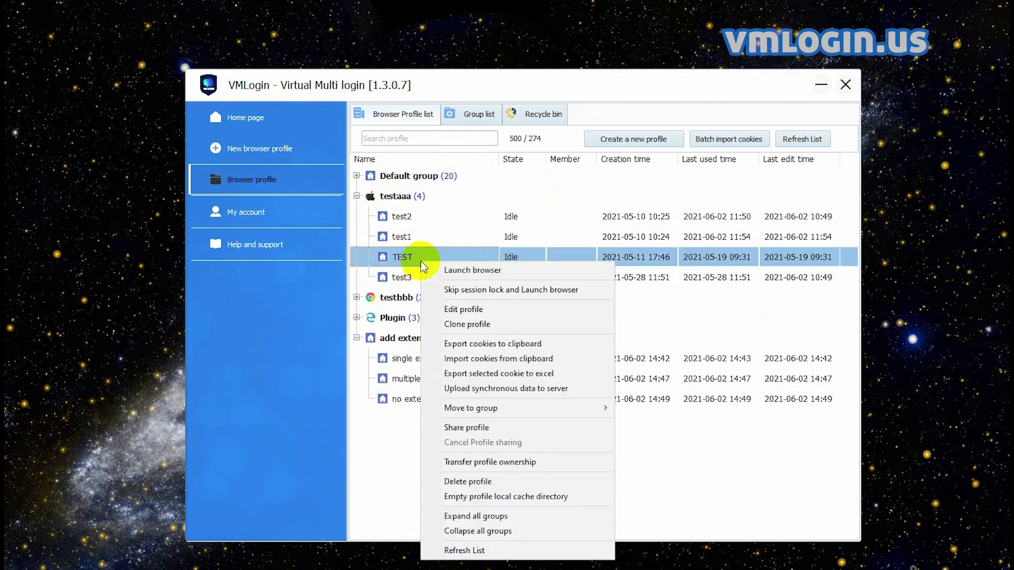
click(462, 267)
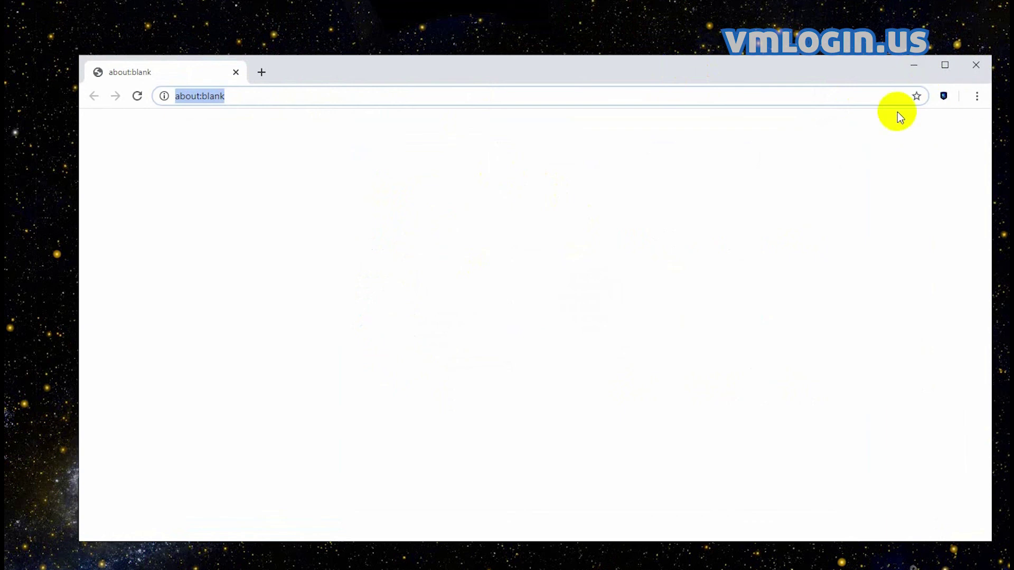
click(975, 66)
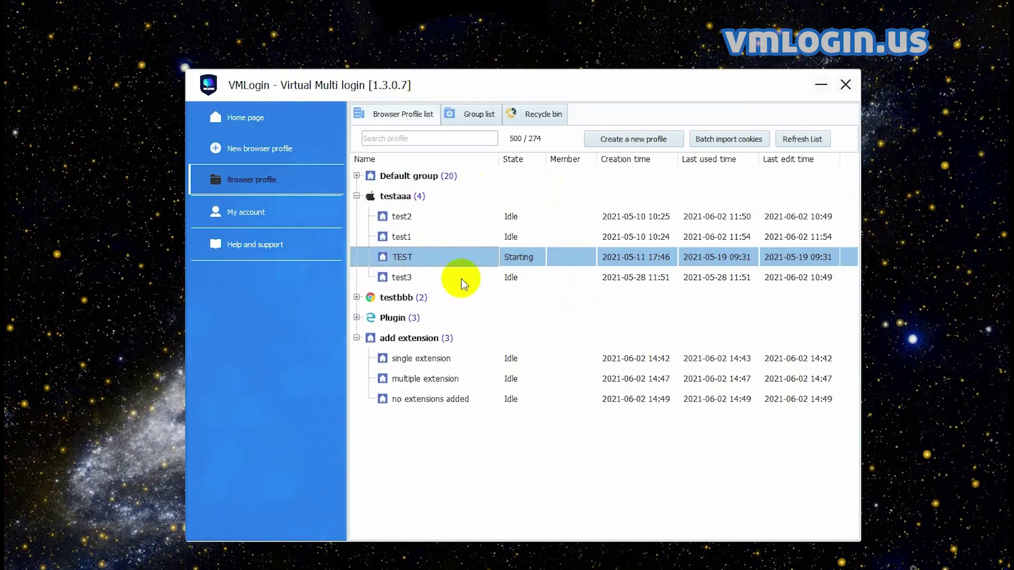
right_click(420, 257)
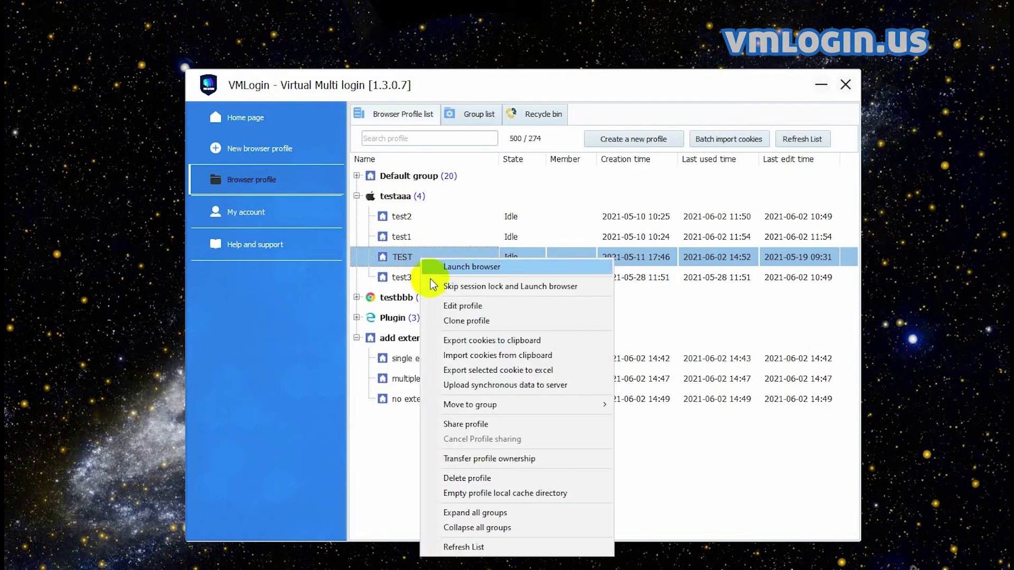
click(448, 303)
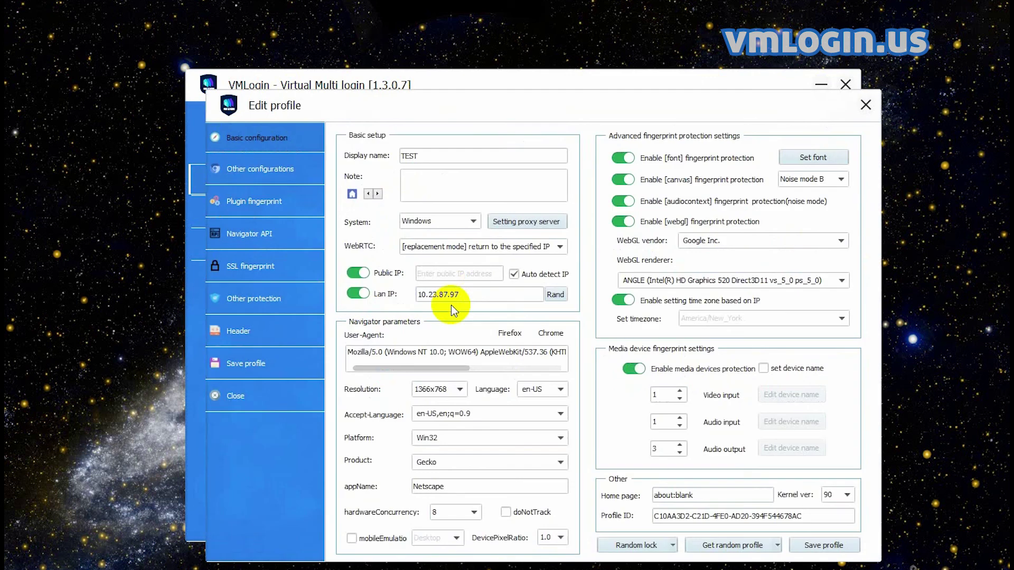
Paste the D:\Cookie-Editor,D:\Grammarly load-extension parameter into TEST's launch parameters and save
click(268, 169)
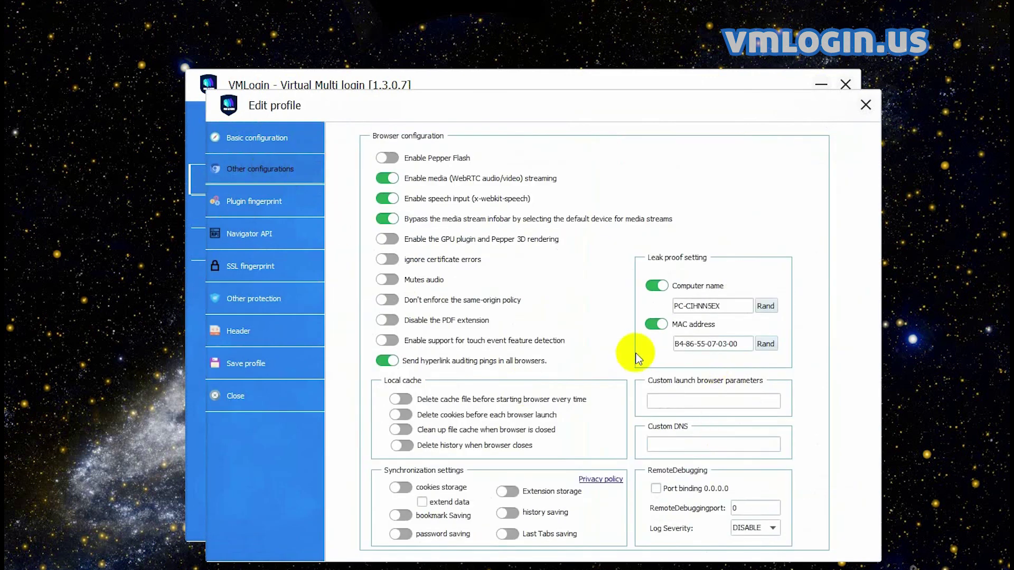
click(675, 402)
text(--load-extension="D:\Cookie-Editor,D:\Grammarly")
click(215, 364)
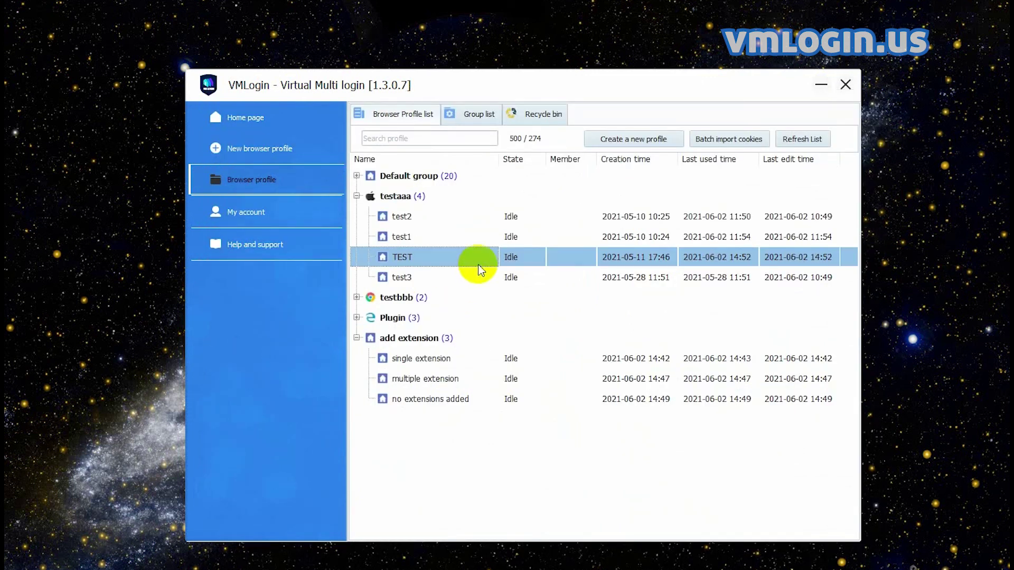
Launch the TEST profile's browser to check Cookie-Editor and Grammarly load, then close it
right_click(463, 263)
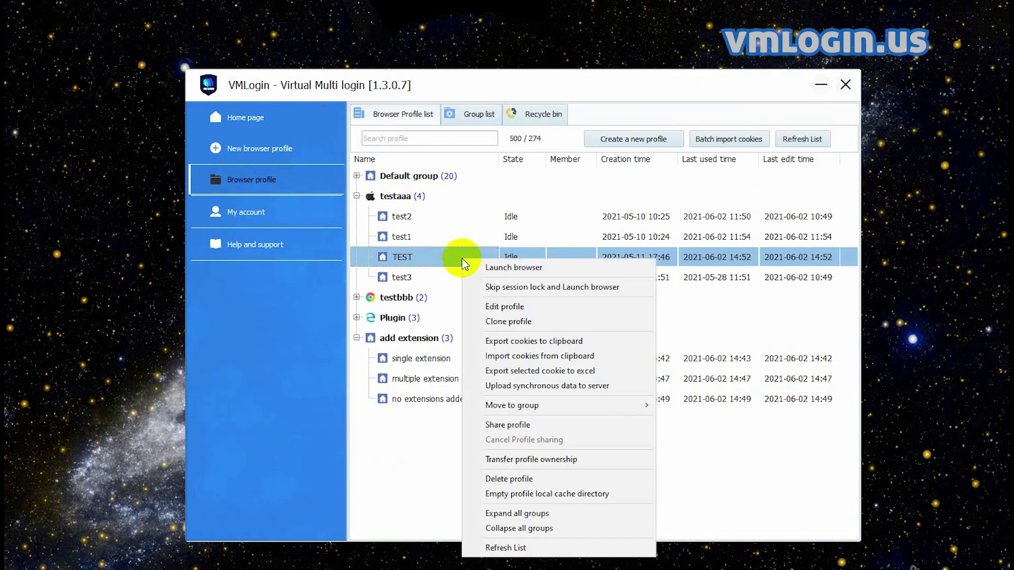
click(496, 267)
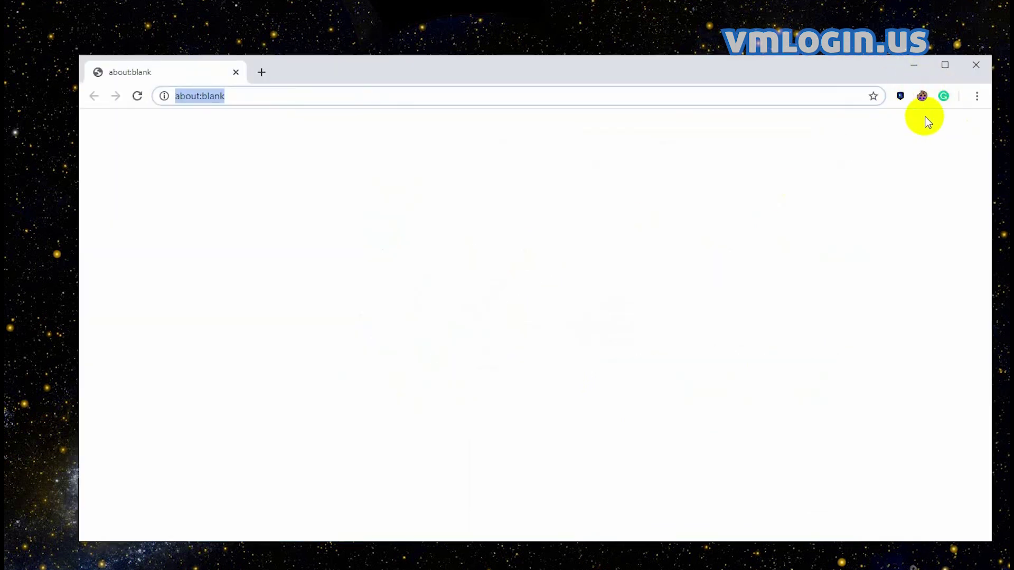
click(975, 67)
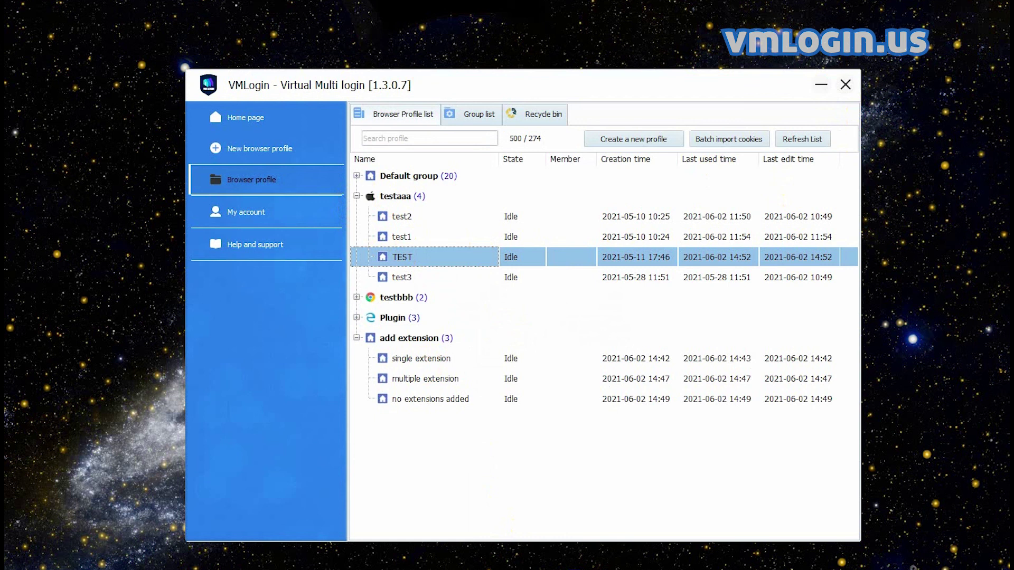
Open File Explorer on Local Disk (D:) with the Cookie-Editor and Grammarly folders
key(super+e)
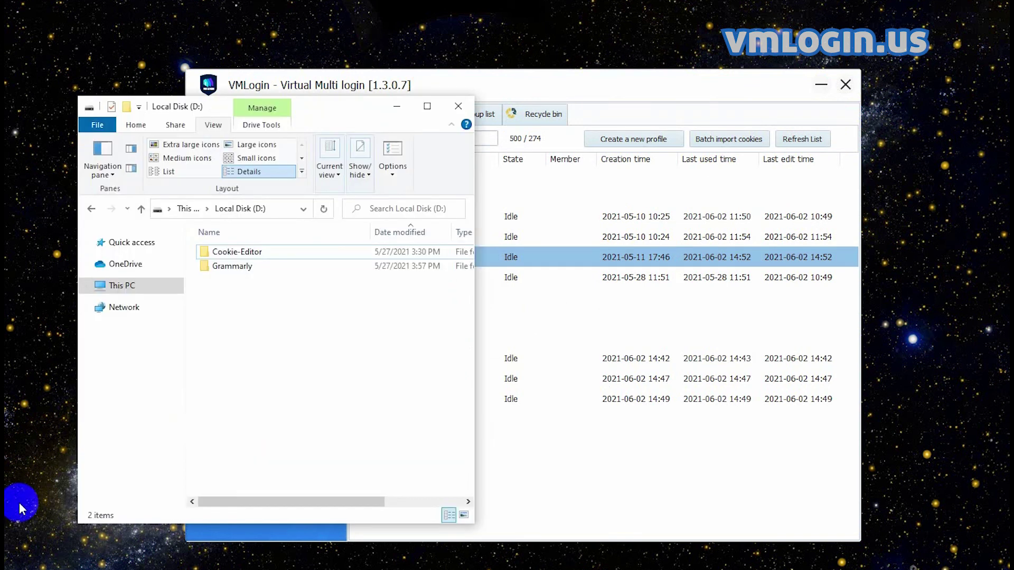